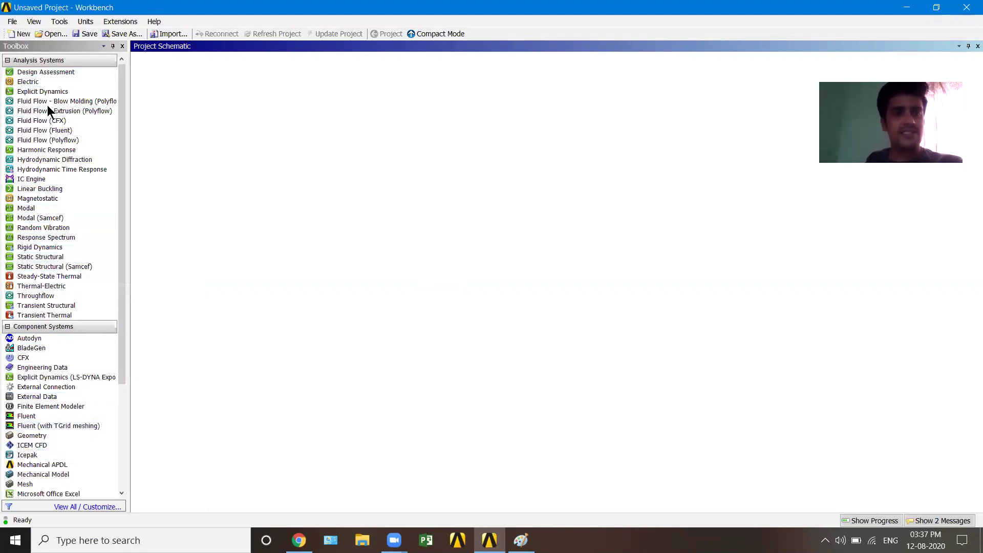
- Add a Static Structural analysis system from the Toolbox, keeping the name 'Static Structural'
{"action": "double_click", "coordinate": [47, 257]}
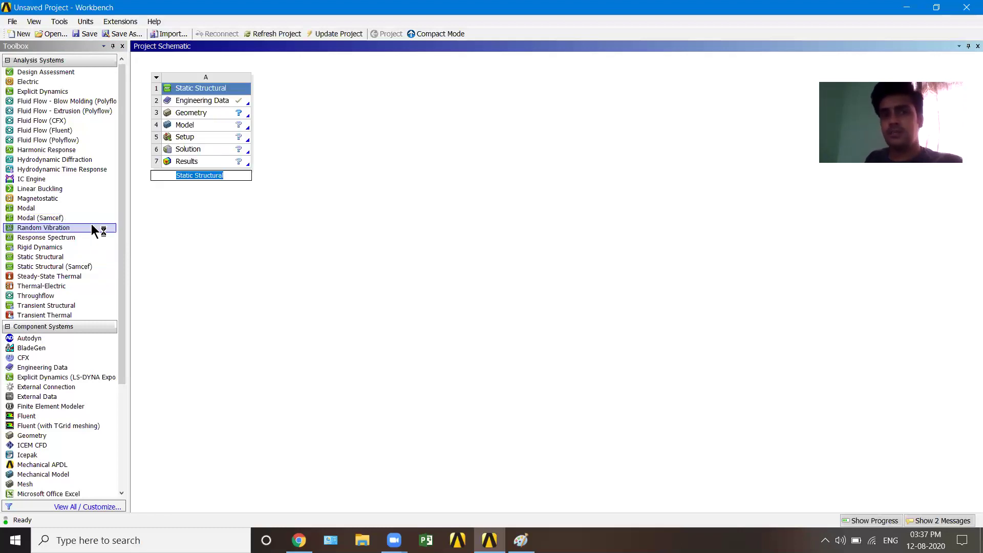
{"action": "left_click", "coordinate": [207, 186]}
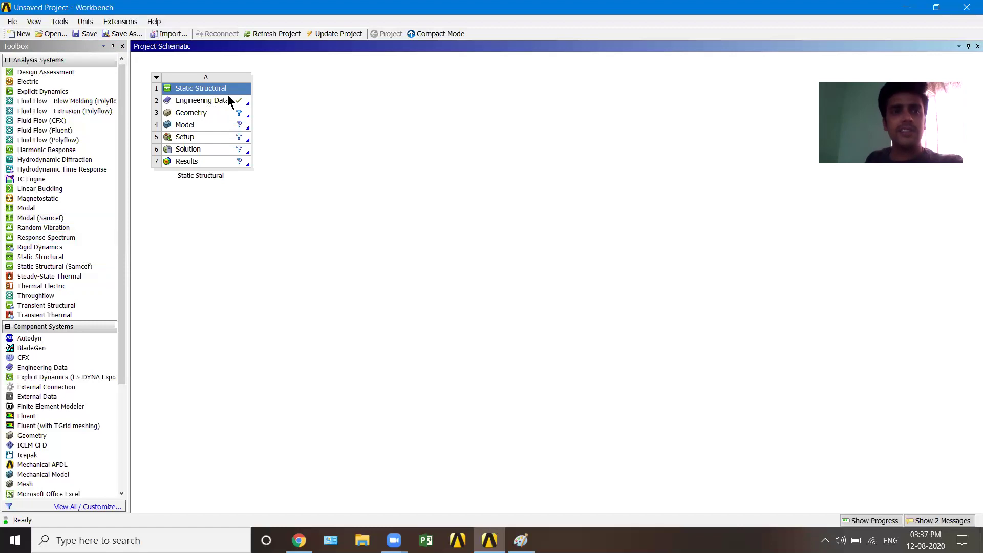
- Review Structural Steel (density 7850 kg m^-3) in Engineering Data, update the project, and return to the schematic
{"action": "double_click", "coordinate": [216, 100]}
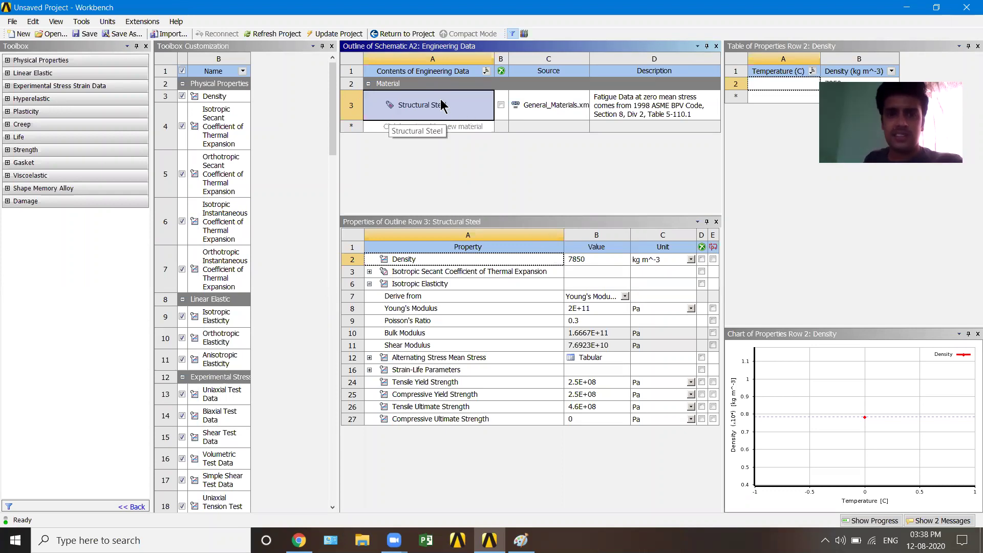
{"action": "left_click", "coordinate": [486, 71]}
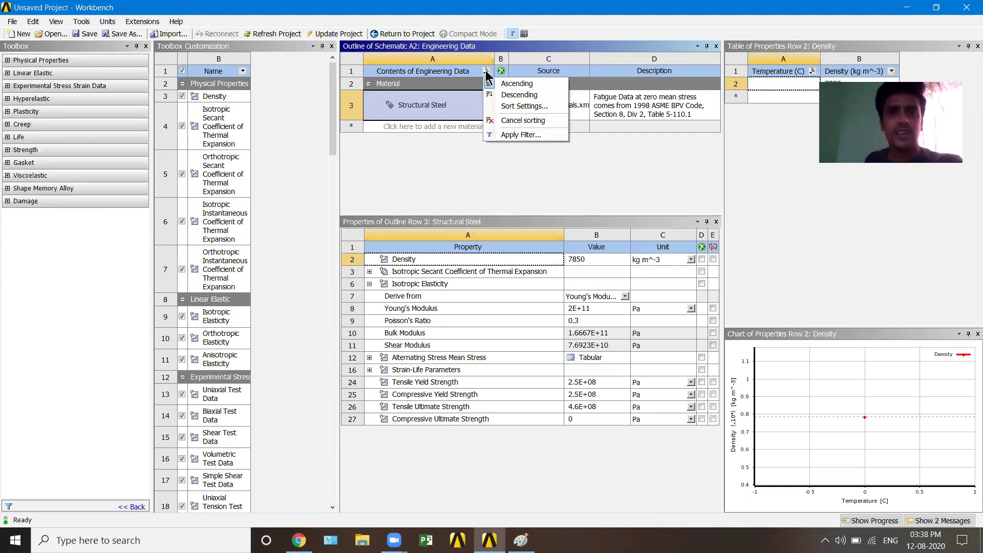
{"action": "left_click", "coordinate": [443, 154]}
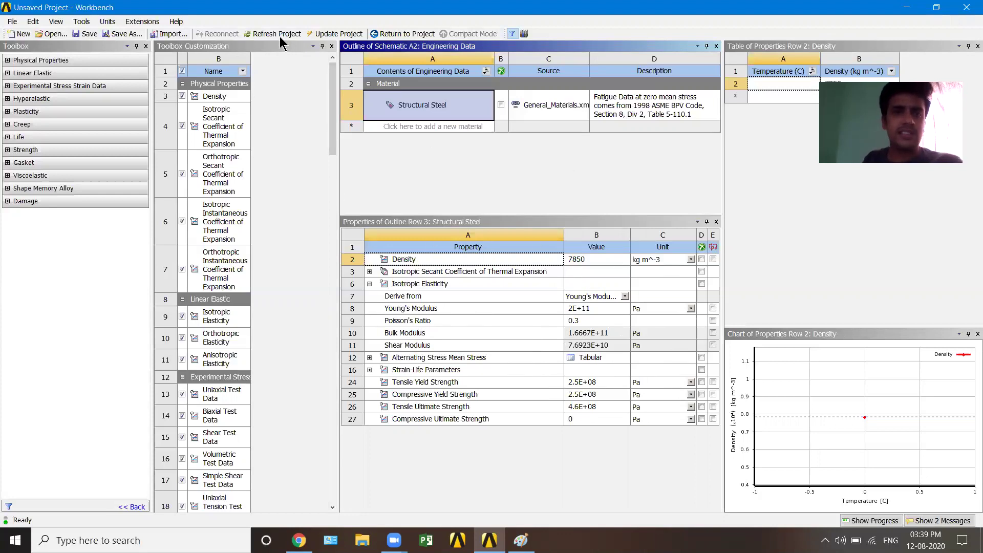
{"action": "left_click", "coordinate": [327, 37]}
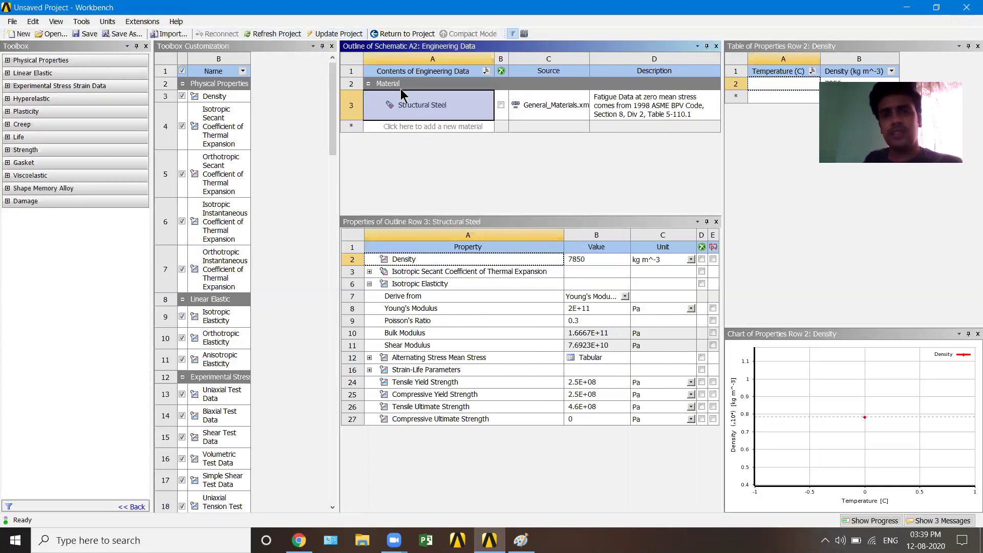
{"action": "left_click", "coordinate": [407, 34]}
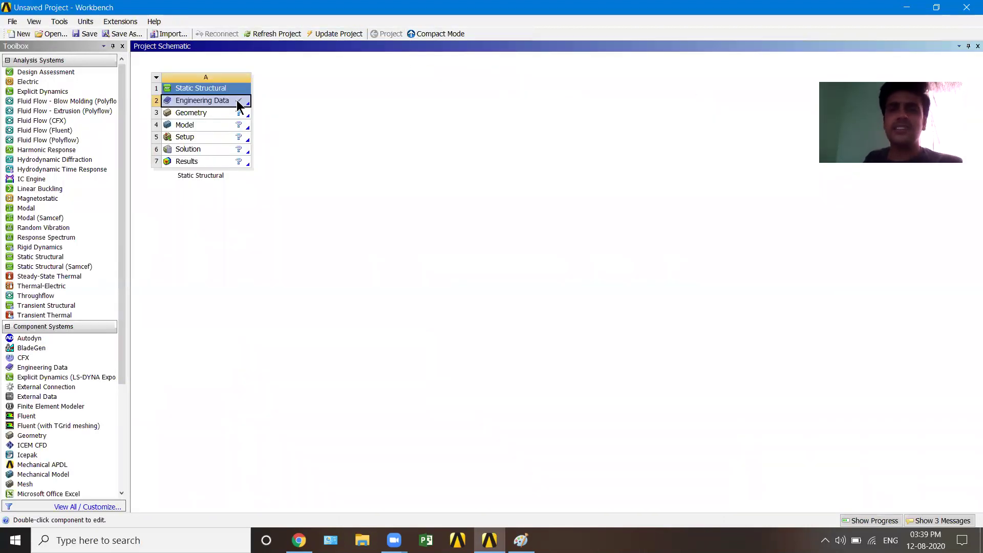
- Open the Static Structural system's Geometry cell in DesignModeler
{"action": "double_click", "coordinate": [215, 116]}
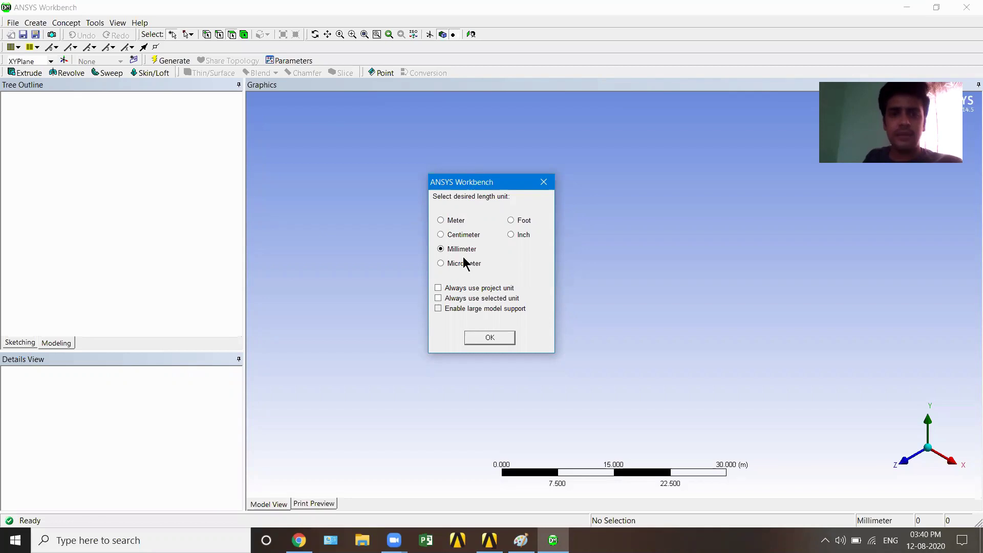
- Choose millimetres as the length unit and start sketching face-on to the XYPlane
{"action": "left_click", "coordinate": [498, 342]}
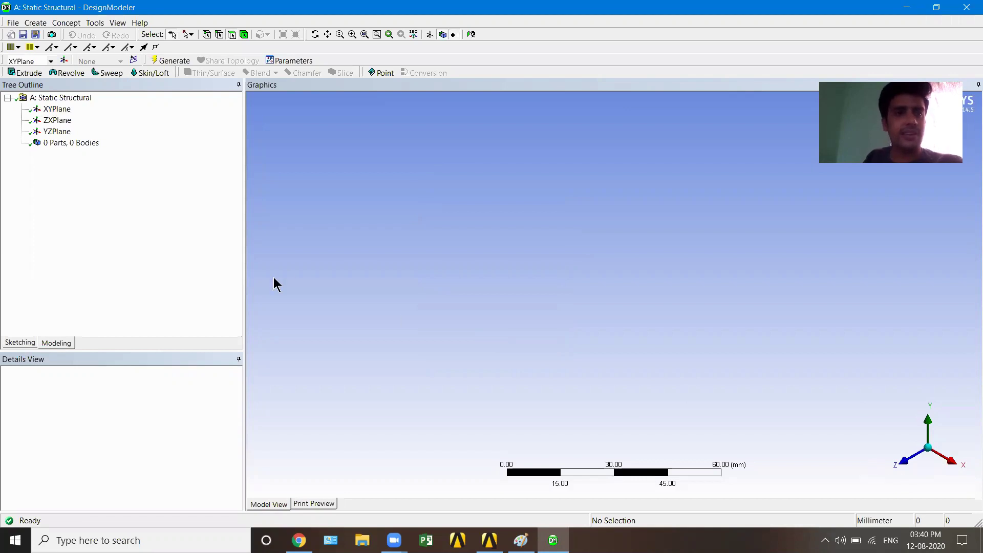
{"action": "left_click", "coordinate": [57, 109]}
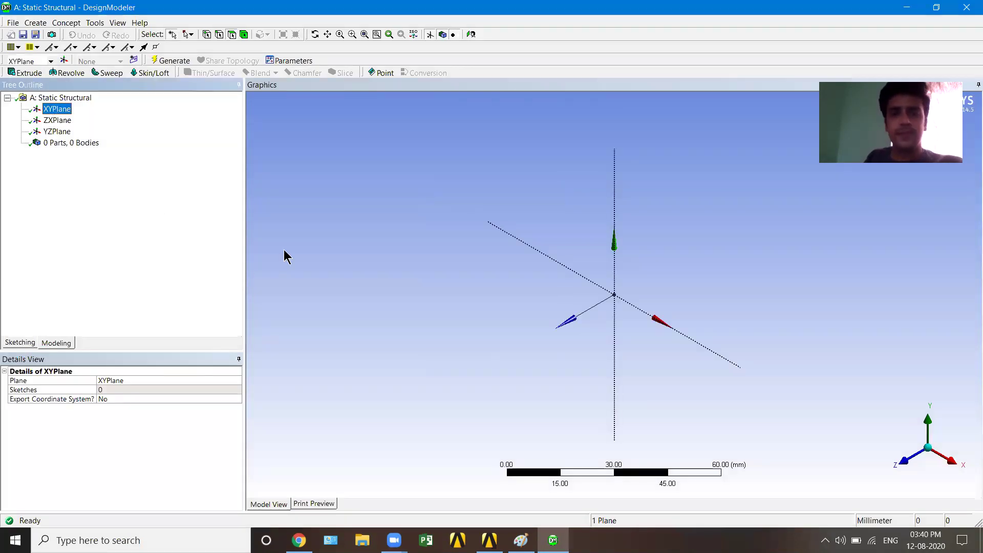
{"action": "left_click", "coordinate": [472, 34]}
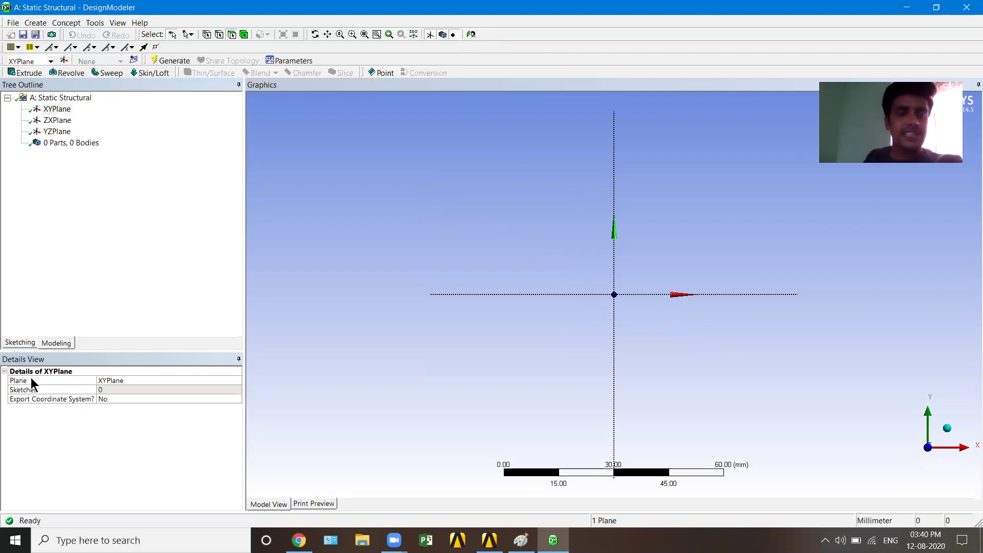
{"action": "left_click", "coordinate": [20, 342]}
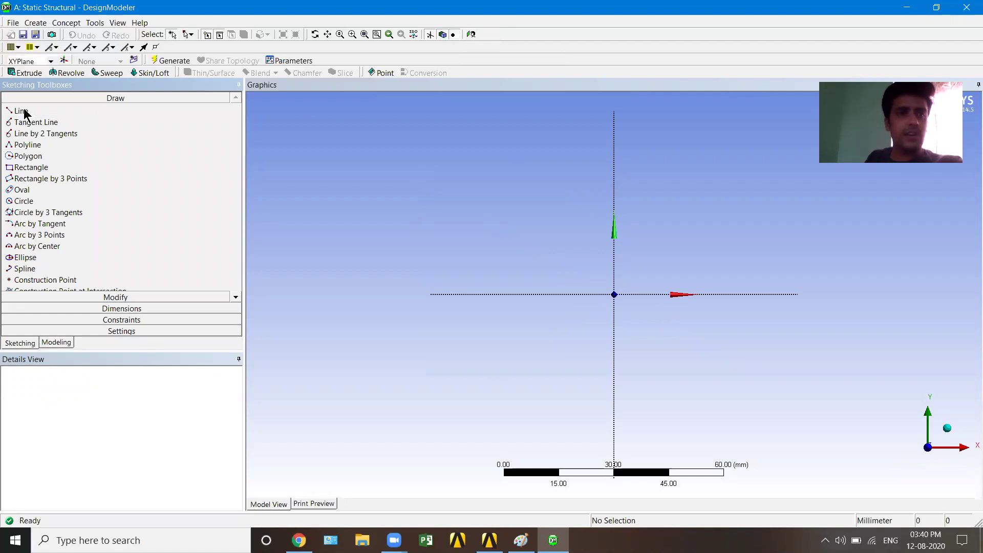
- Draw a rectangle around the origin, creating Sketch1 with lines Ln7–Ln10
{"action": "left_click", "coordinate": [27, 174]}
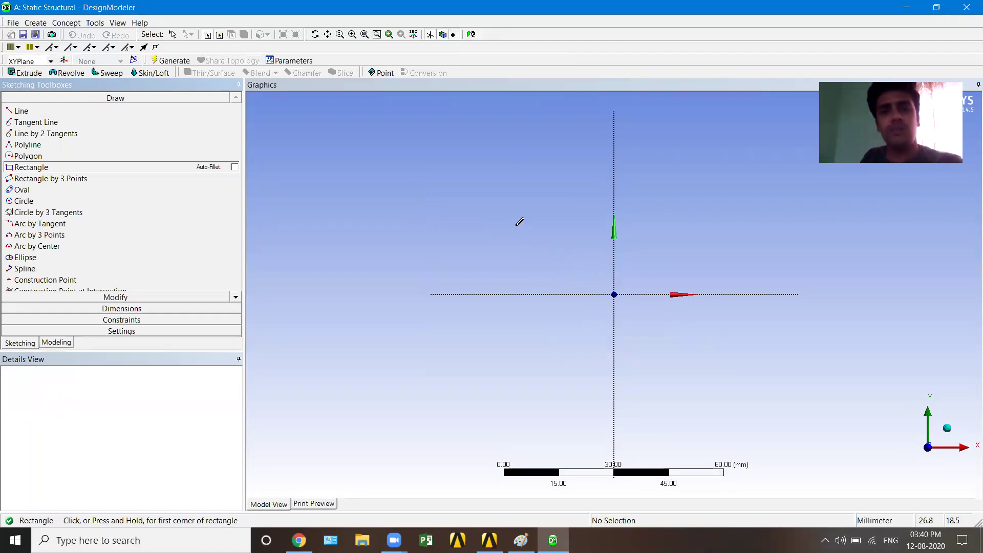
{"action": "left_click", "coordinate": [486, 203]}
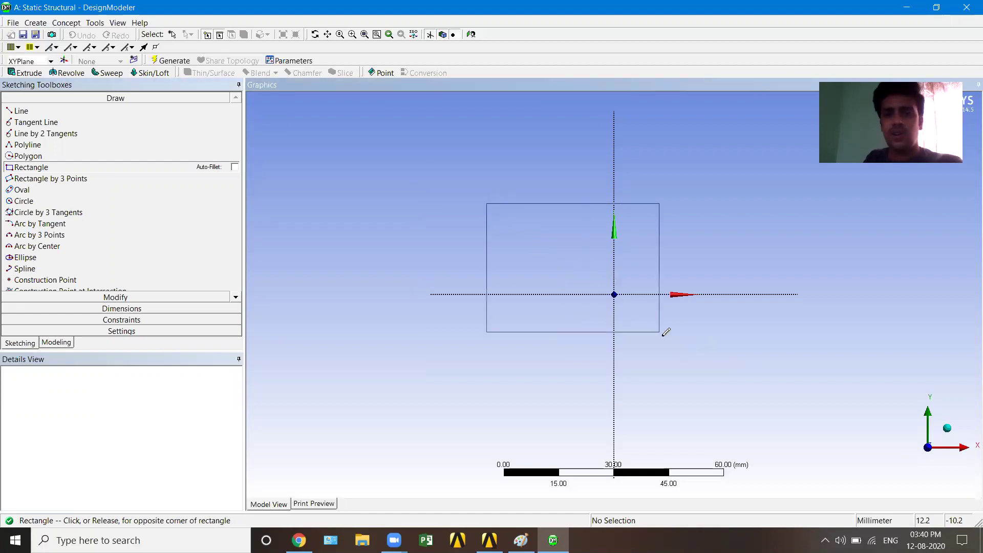
{"action": "left_click", "coordinate": [688, 402]}
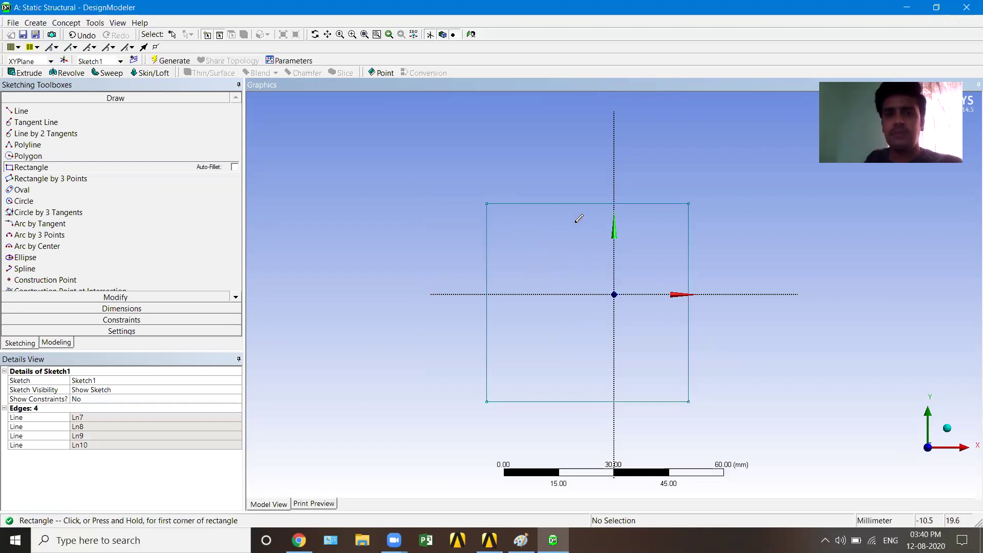
- Add a width dimension H1 and a height dimension V2 to the rectangle
{"action": "left_click", "coordinate": [148, 307]}
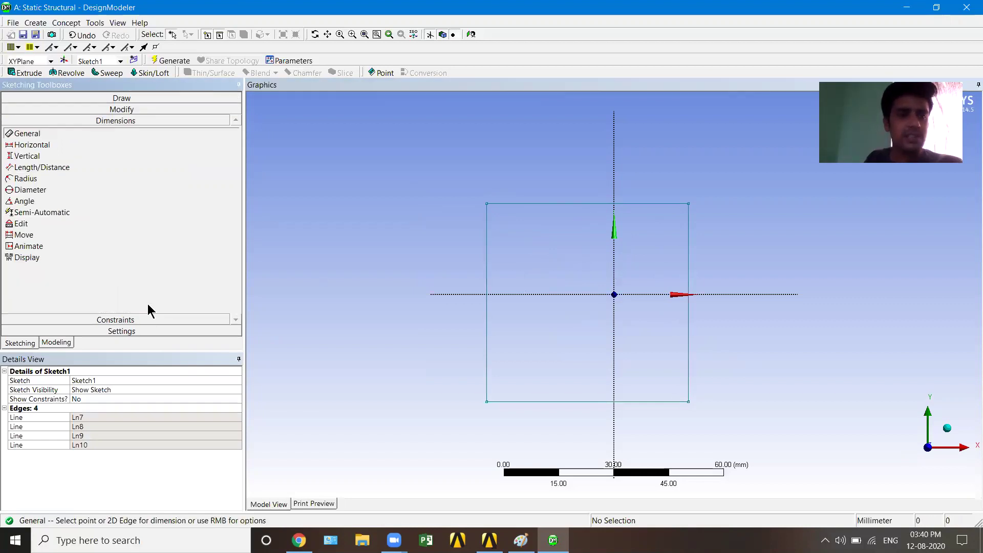
{"action": "left_click", "coordinate": [573, 203]}
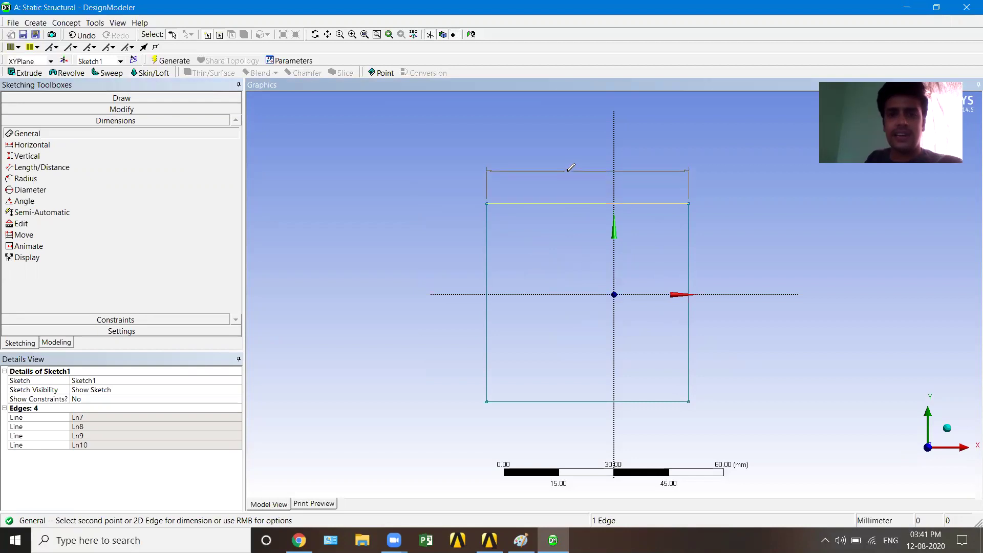
{"action": "left_click", "coordinate": [568, 169]}
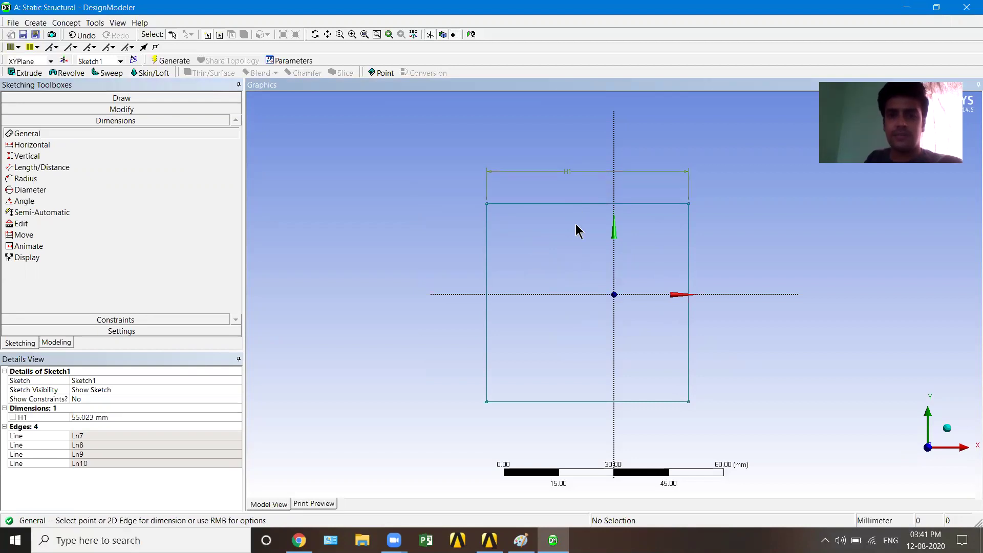
{"action": "left_click", "coordinate": [487, 254]}
{"action": "left_click", "coordinate": [450, 256]}
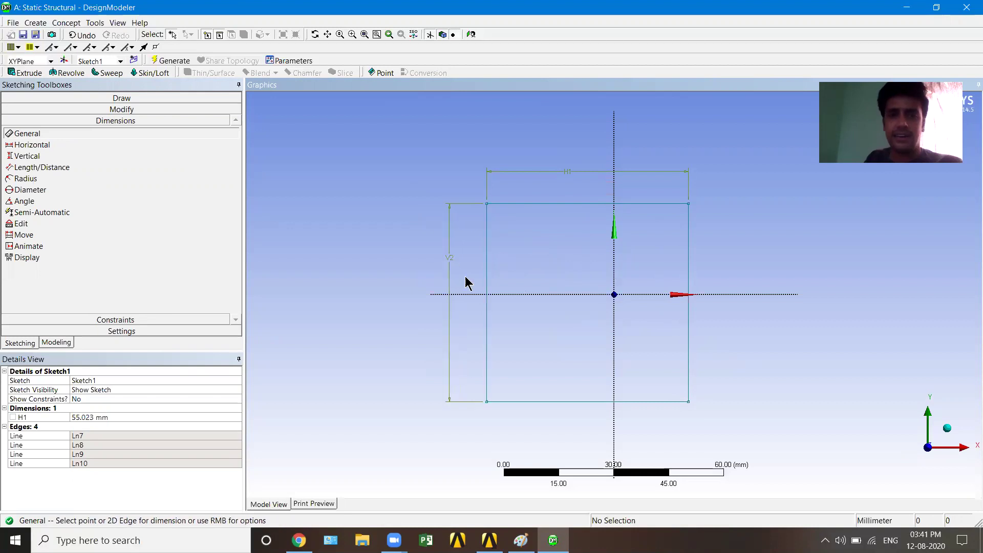
- Set H1 and V2 both to 40 mm and regenerate the model
{"action": "left_click", "coordinate": [82, 417]}
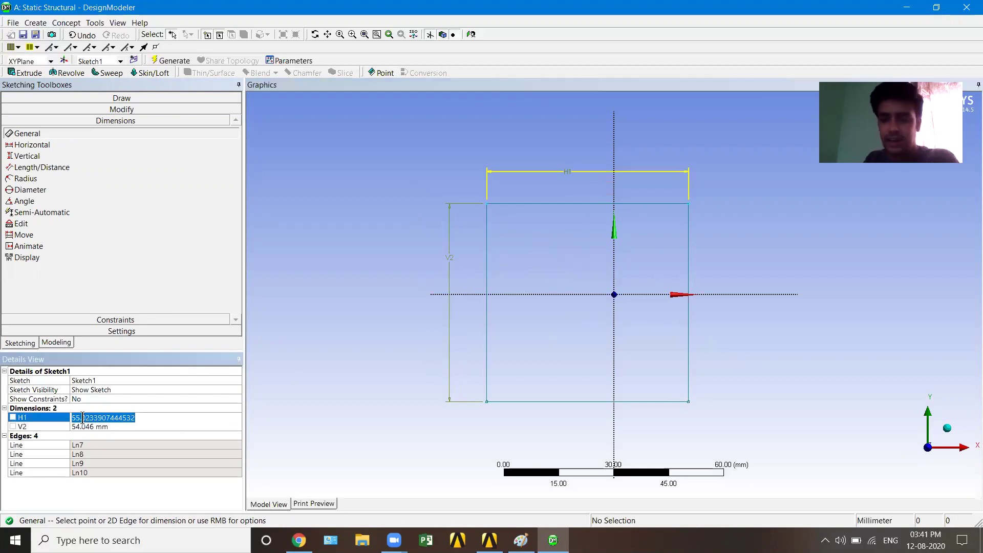
{"action": "type", "text": "40"}
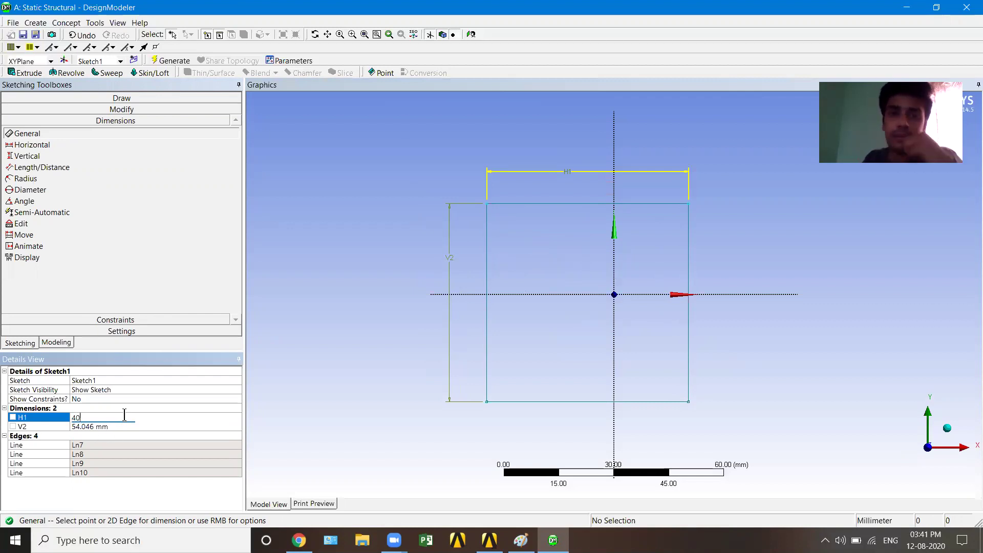
{"action": "left_click", "coordinate": [120, 426]}
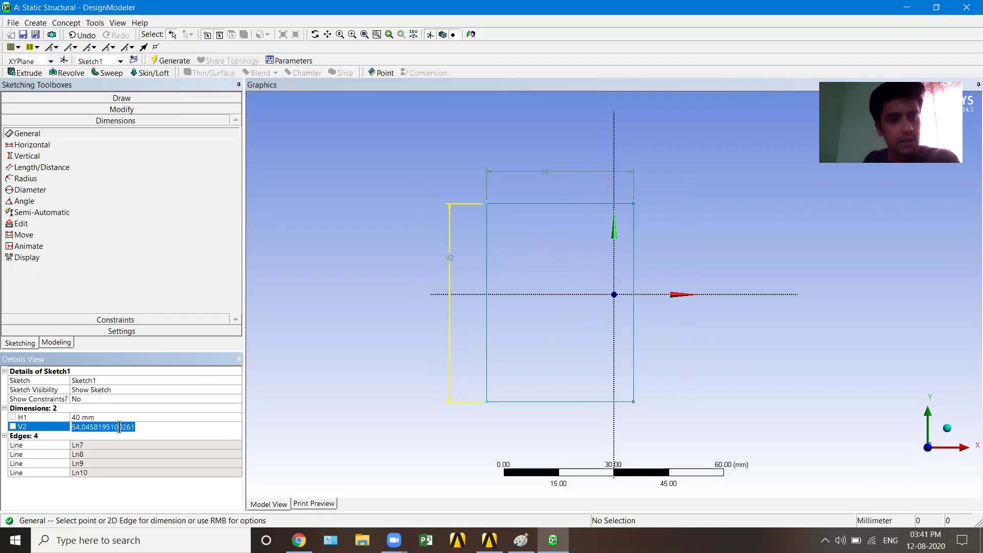
{"action": "type", "text": "74"}
{"action": "key", "text": "BackSpace"}
{"action": "key", "text": "BackSpace"}
{"action": "type", "text": "40"}
{"action": "key", "text": "Return"}
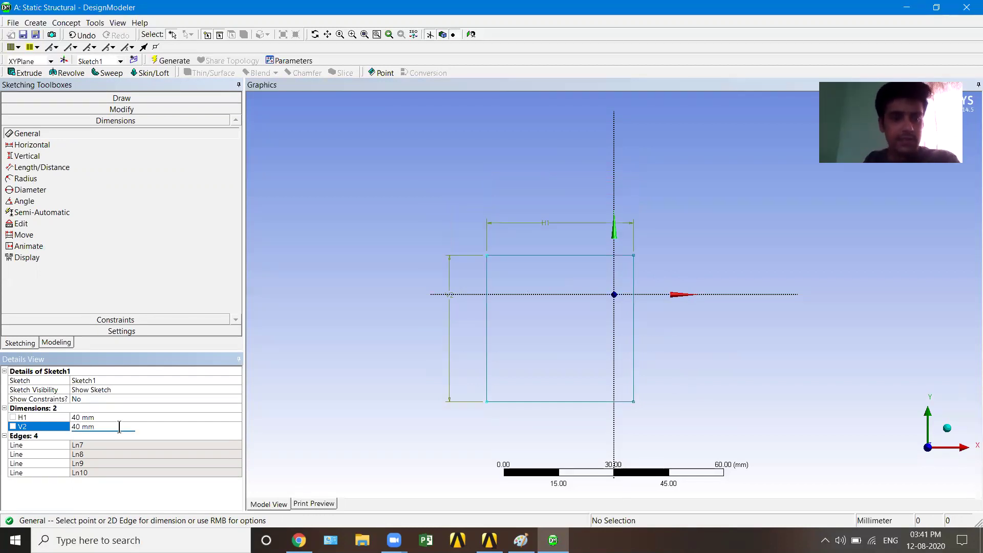
{"action": "left_click", "coordinate": [177, 63]}
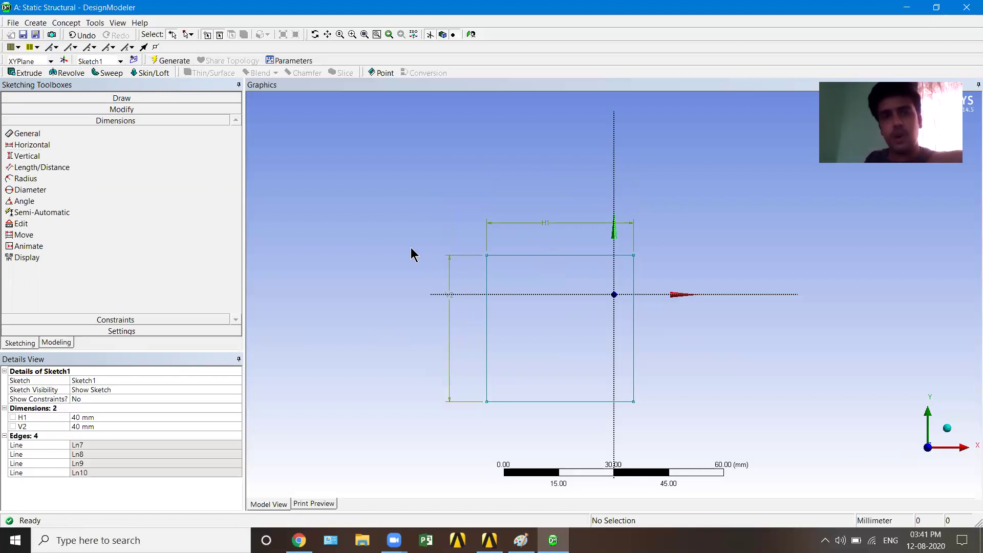
- Create Extrude1 from Sketch1 with a depth of 1000 mm
{"action": "left_click", "coordinate": [25, 73]}
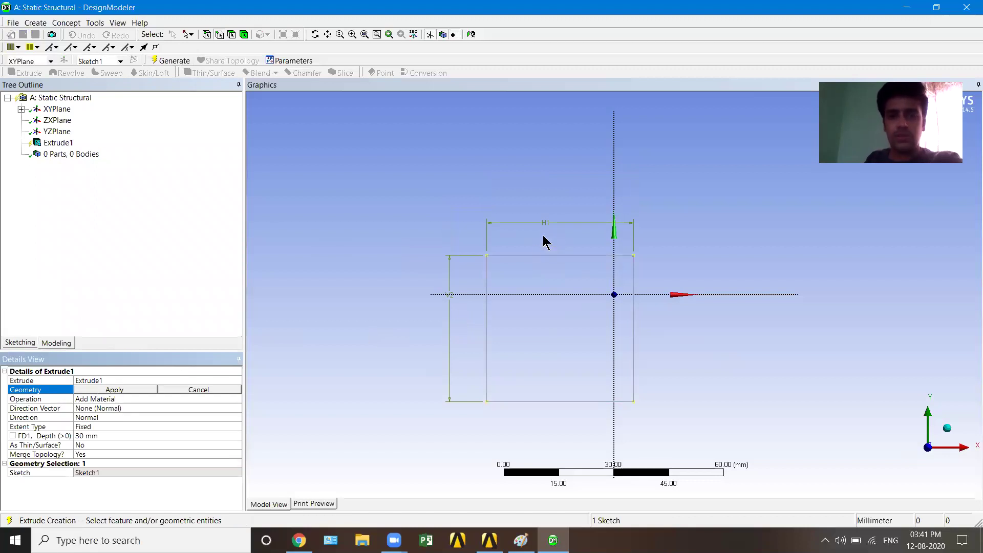
{"action": "left_click", "coordinate": [547, 257]}
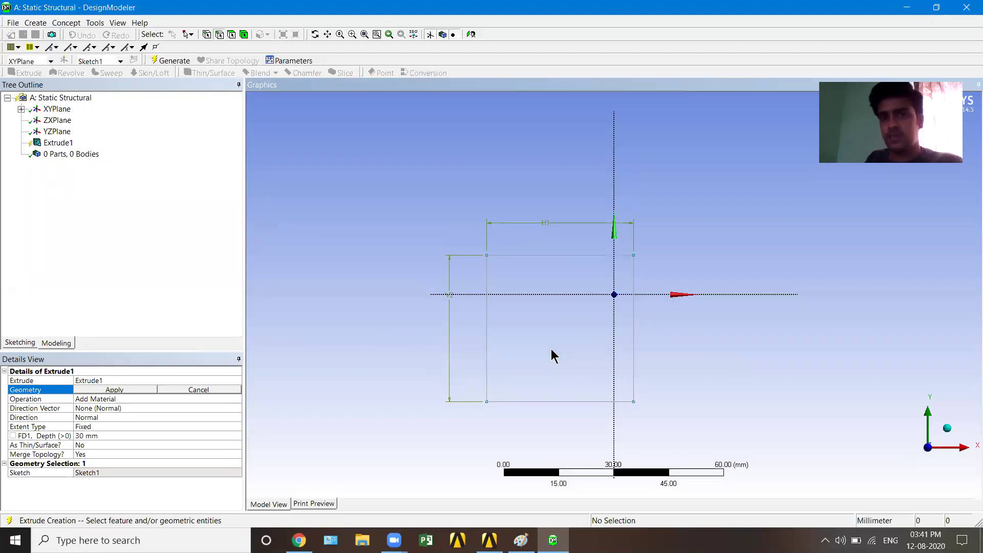
{"action": "left_click", "coordinate": [120, 391]}
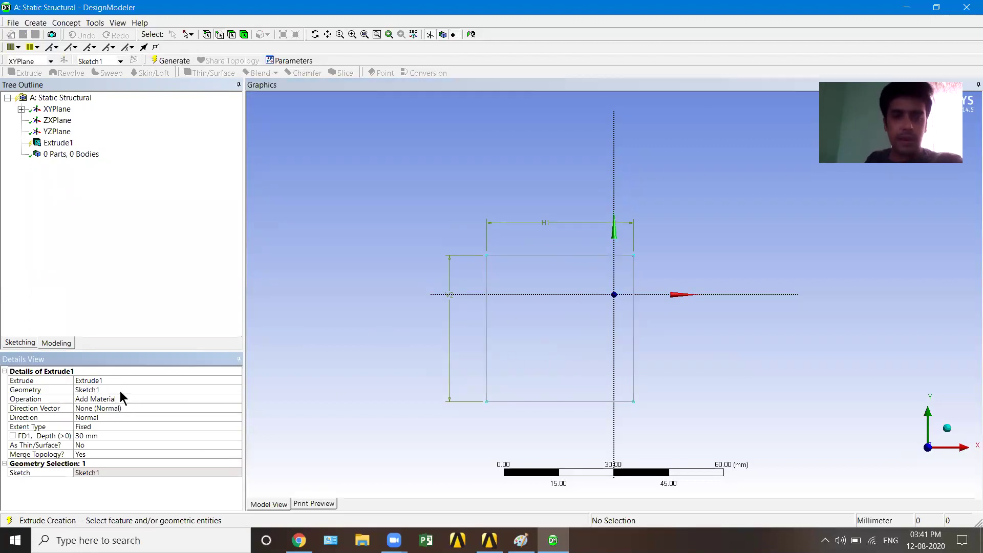
{"action": "left_click", "coordinate": [98, 436]}
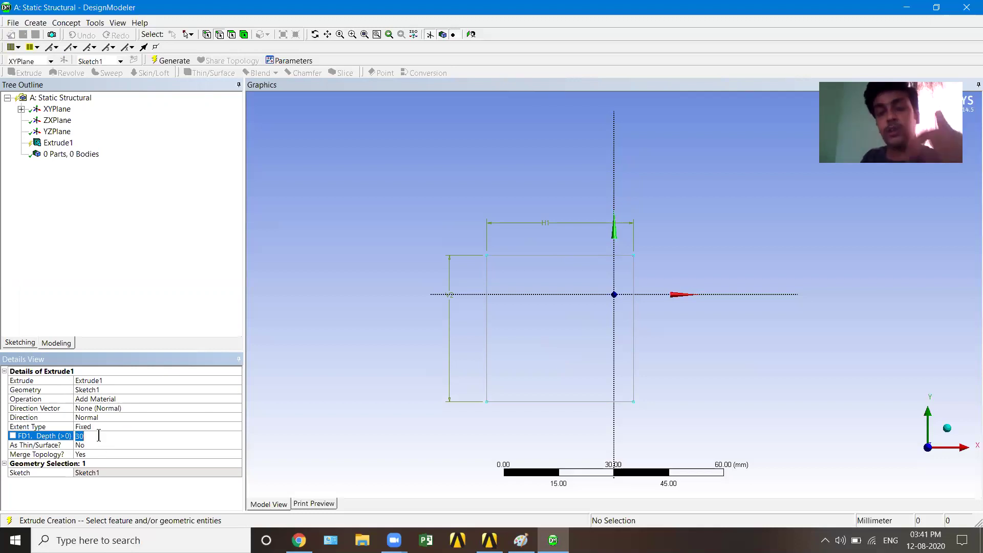
{"action": "type", "text": "1000"}
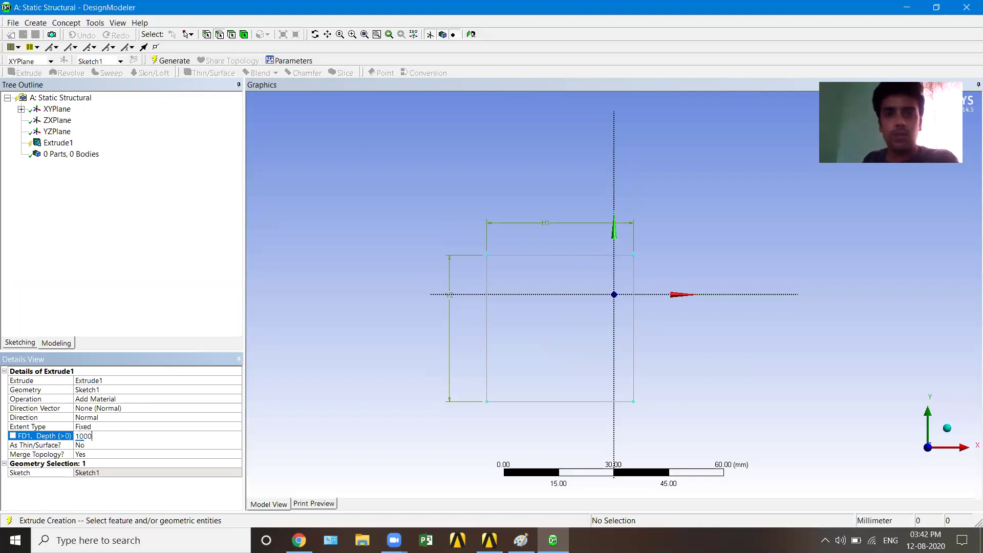
{"action": "key", "text": "Return"}
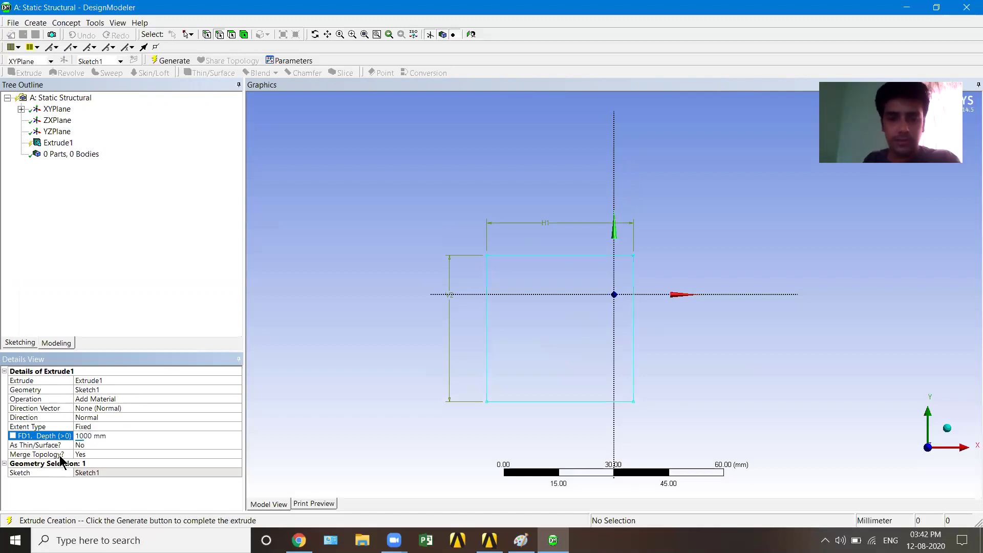
- Make the extrusion depth a design parameter, generate the beam, view it isometrically, and save
{"action": "left_click", "coordinate": [12, 436]}
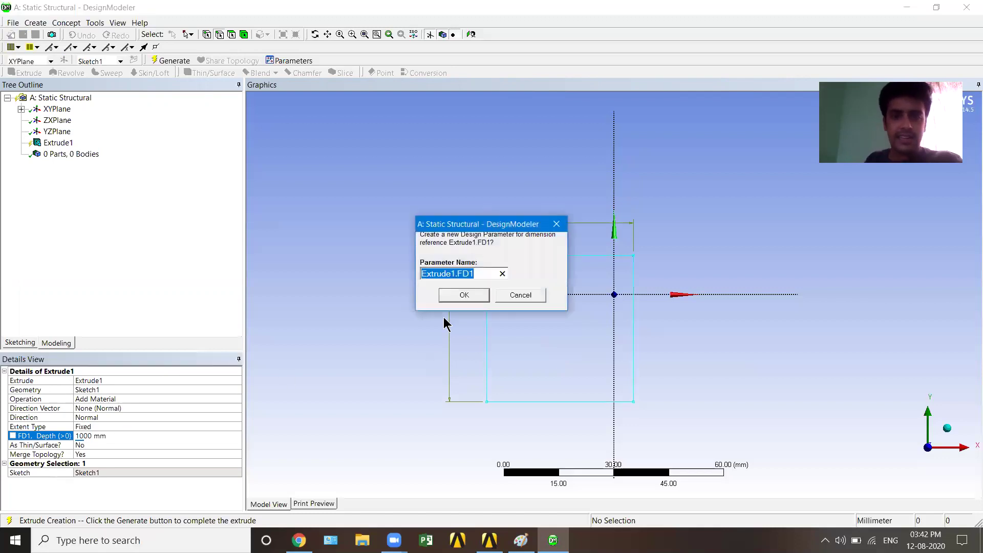
{"action": "left_click", "coordinate": [462, 293]}
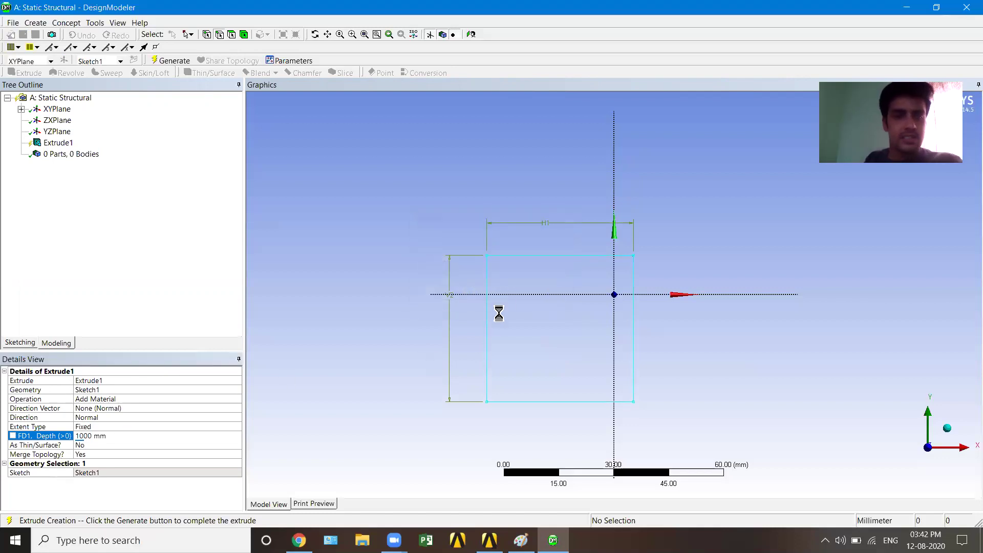
{"action": "left_click", "coordinate": [174, 61]}
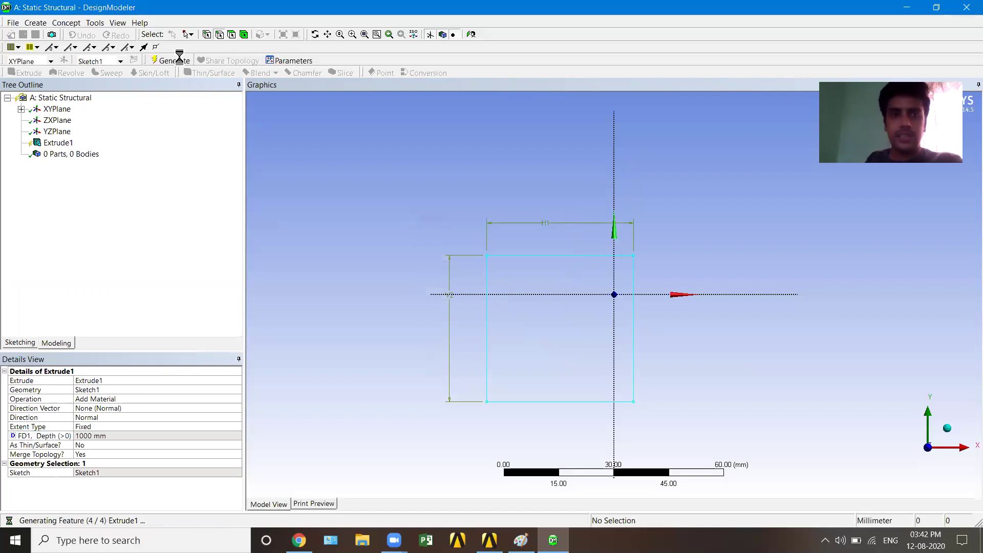
{"action": "left_click", "coordinate": [947, 430]}
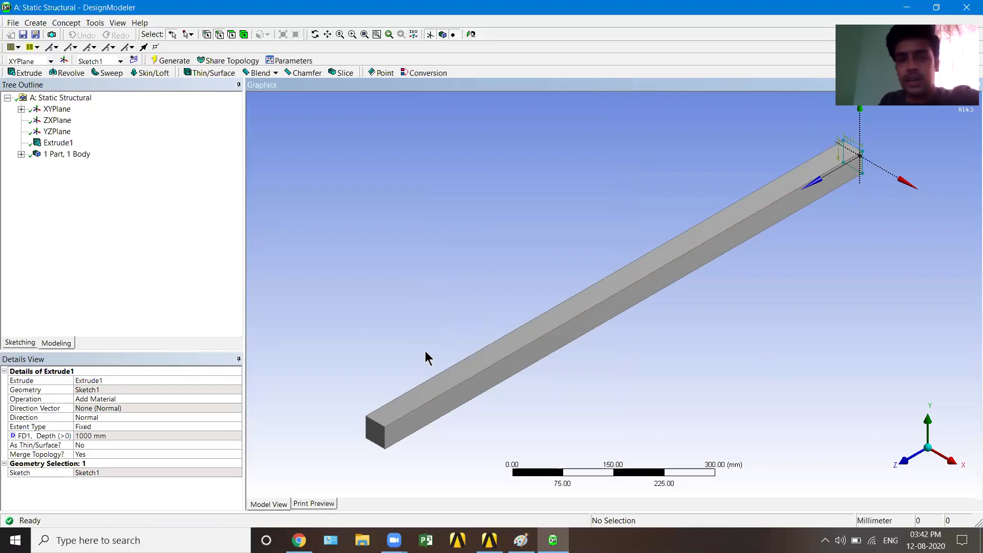
{"action": "key", "text": "ctrl+s"}
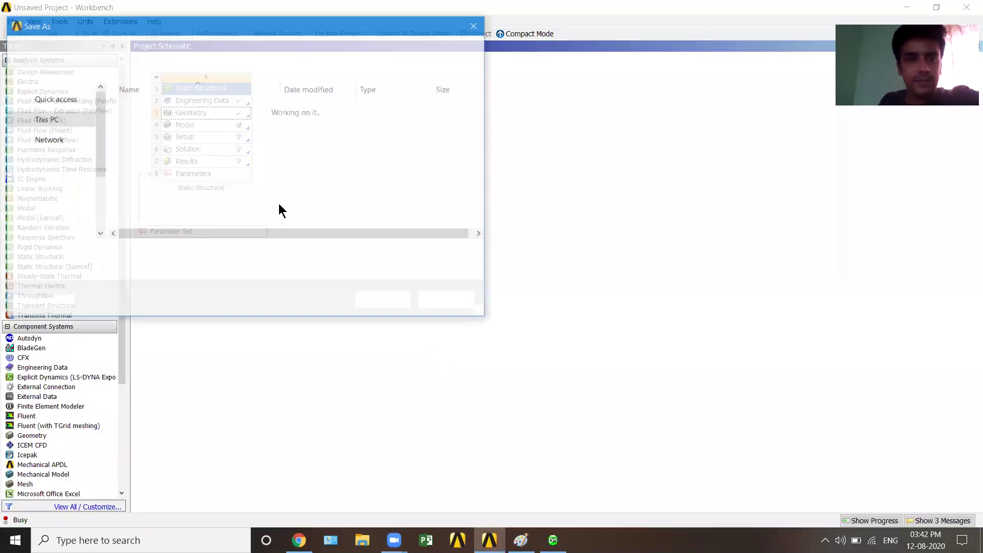
- Save the project to the Desktop as 'SS', save the geometry, and close DesignModeler
{"action": "left_click", "coordinate": [59, 126]}
{"action": "left_click", "coordinate": [130, 252]}
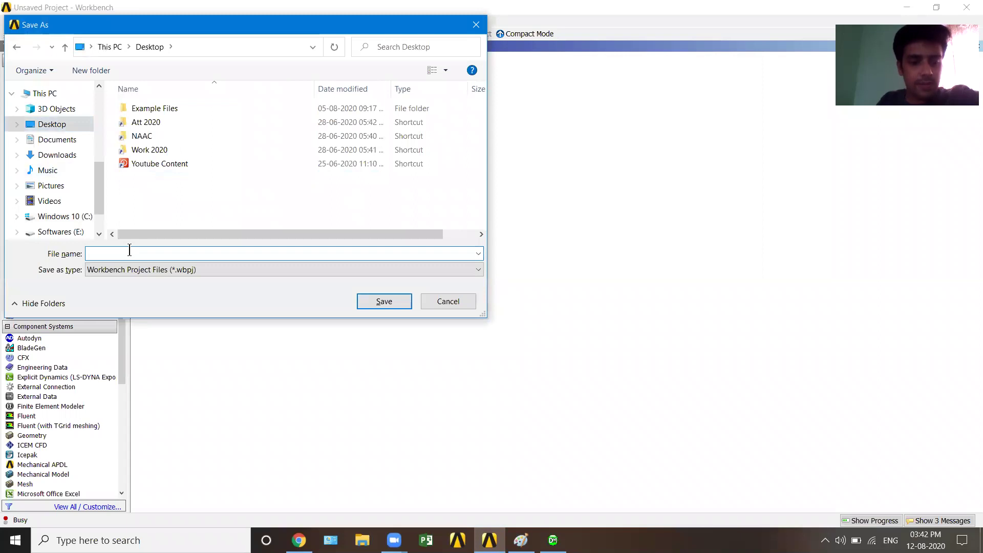
{"action": "type", "text": "SS"}
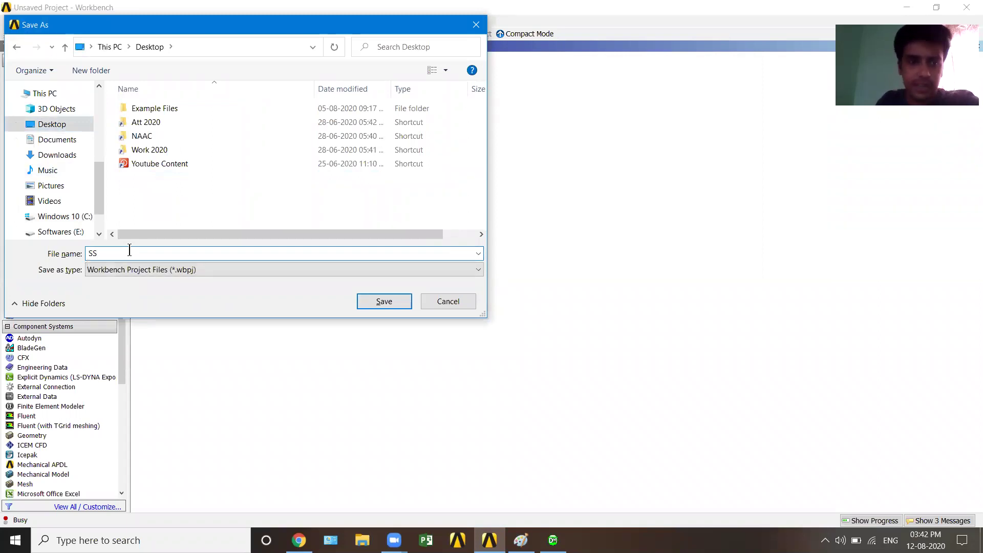
{"action": "key", "text": "Return"}
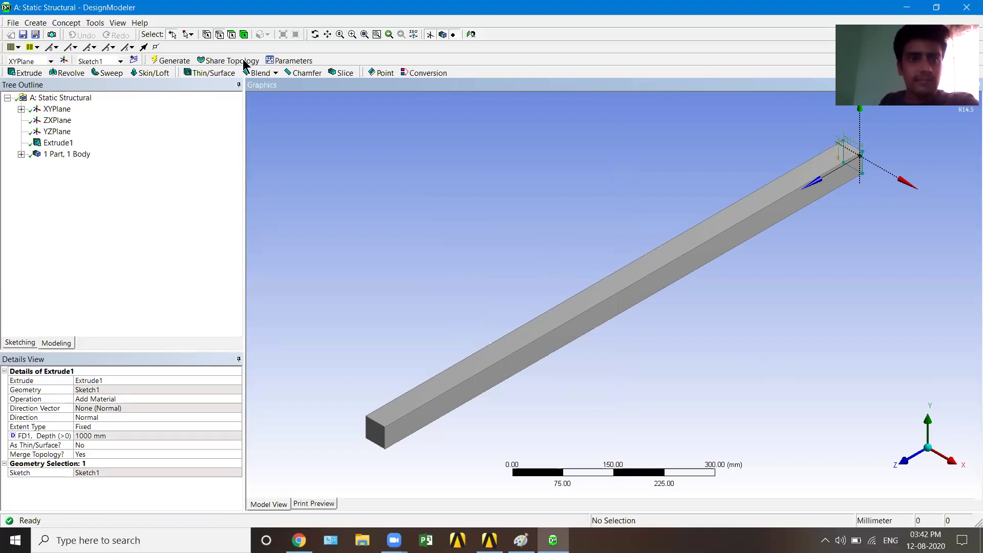
{"action": "key", "text": "ctrl+s"}
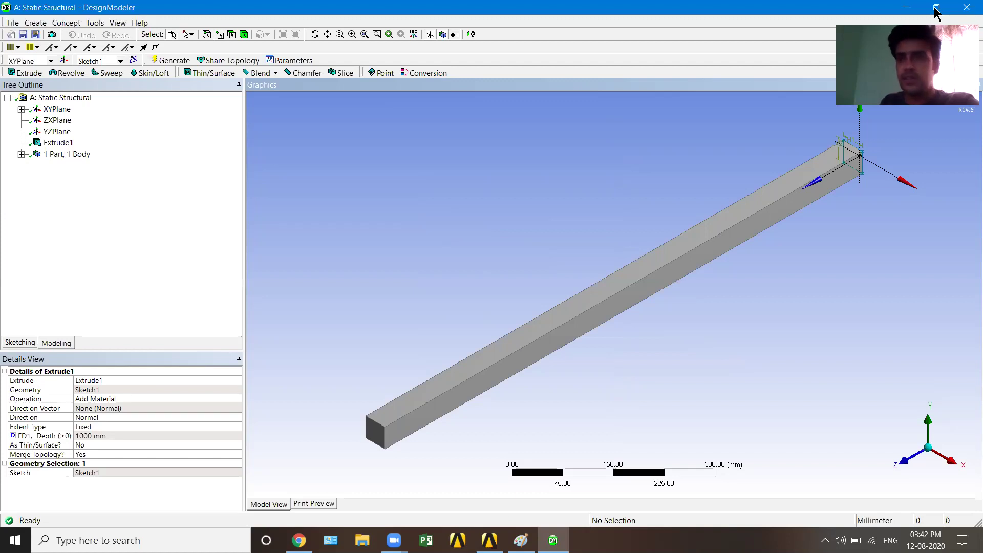
{"action": "left_click", "coordinate": [967, 7]}
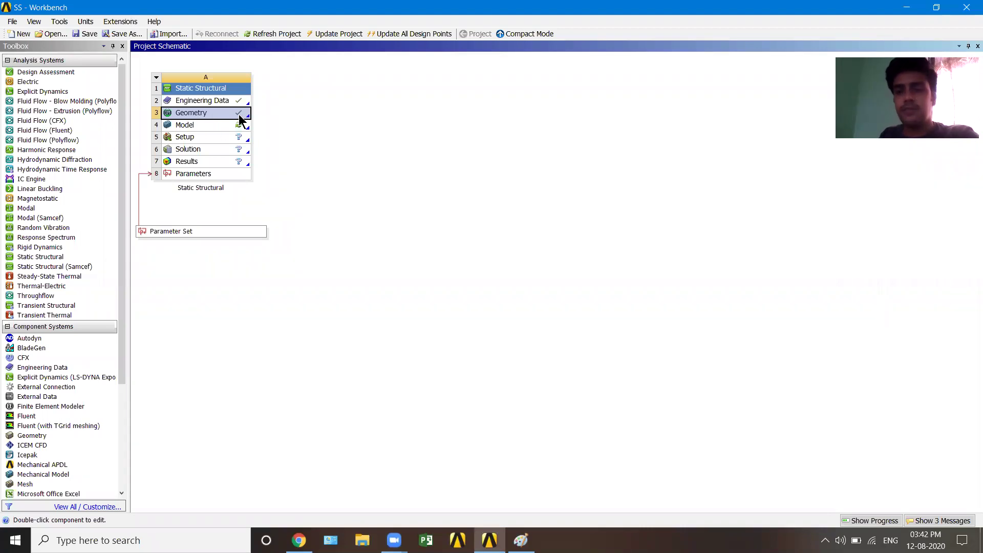
- Launch Mechanical from the Model cell and view the default Mesh details
{"action": "double_click", "coordinate": [205, 125]}
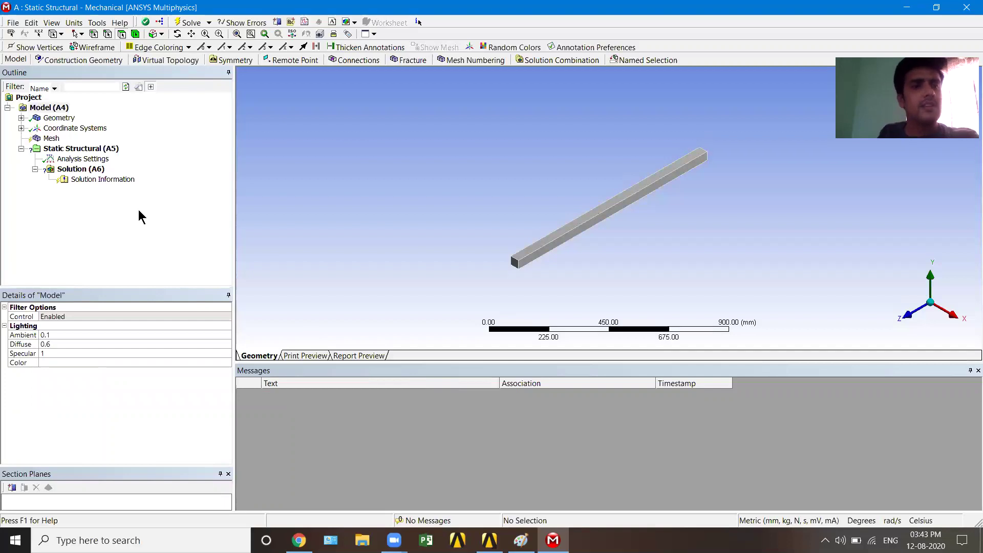
{"action": "left_click", "coordinate": [51, 139]}
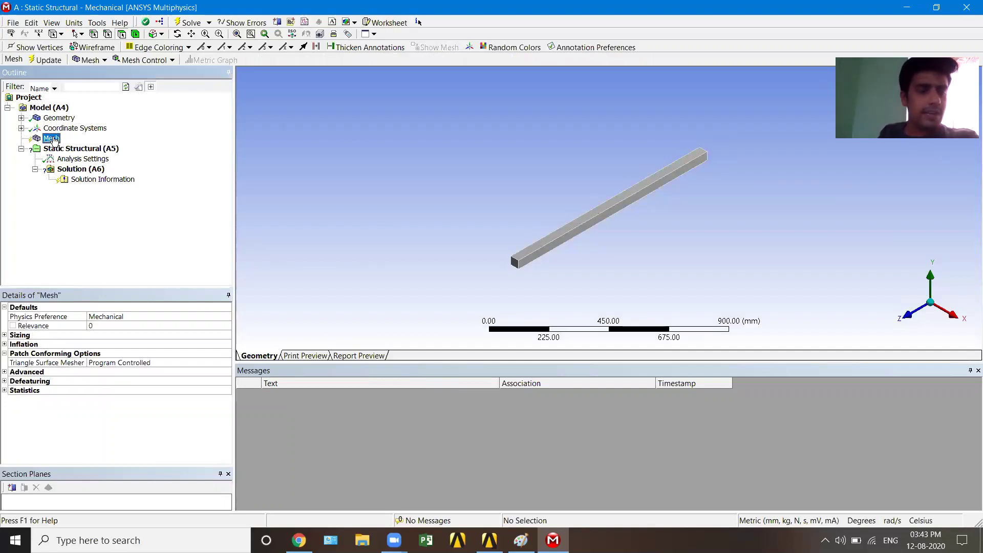
- Set the mesh Sizing element size to 20 mm and bring up the Mesh context menu
{"action": "left_click", "coordinate": [4, 335]}
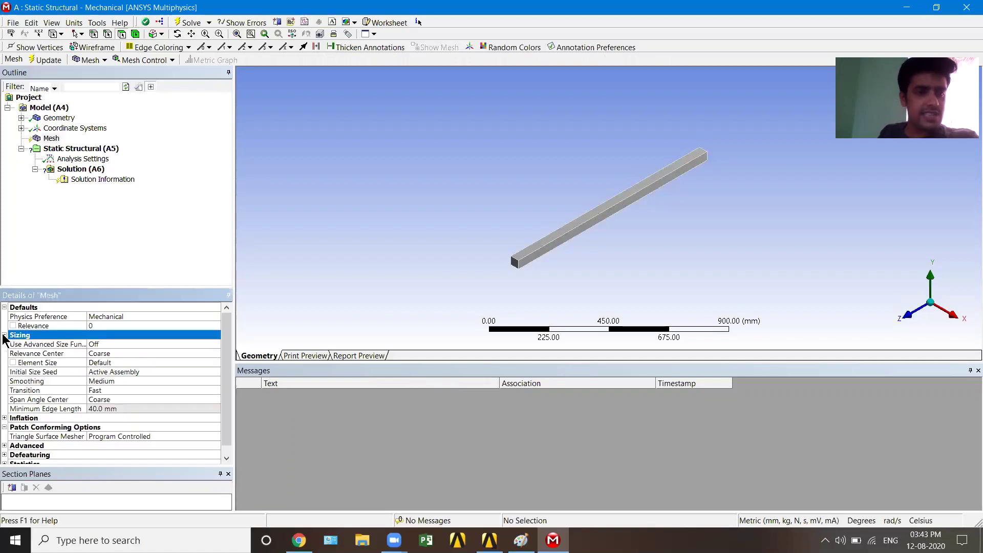
{"action": "left_click", "coordinate": [94, 363]}
{"action": "type", "text": "20"}
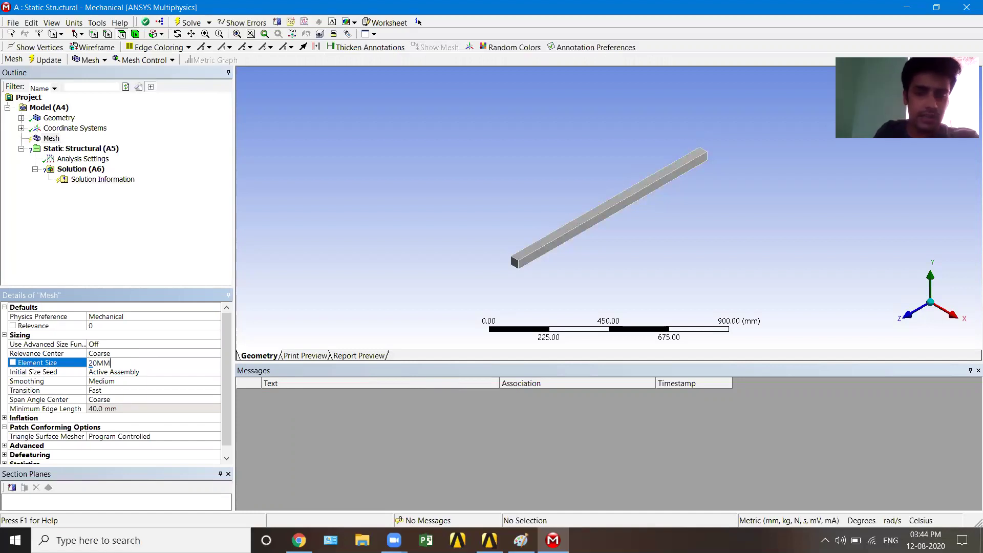
{"action": "key", "text": "Return"}
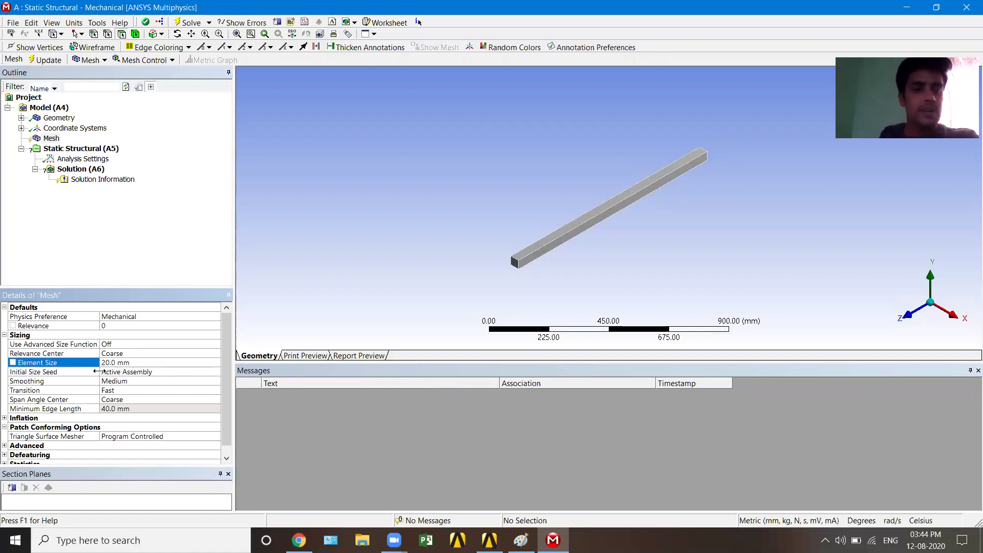
{"action": "left_click", "coordinate": [51, 140]}
{"action": "right_click", "coordinate": [51, 139]}
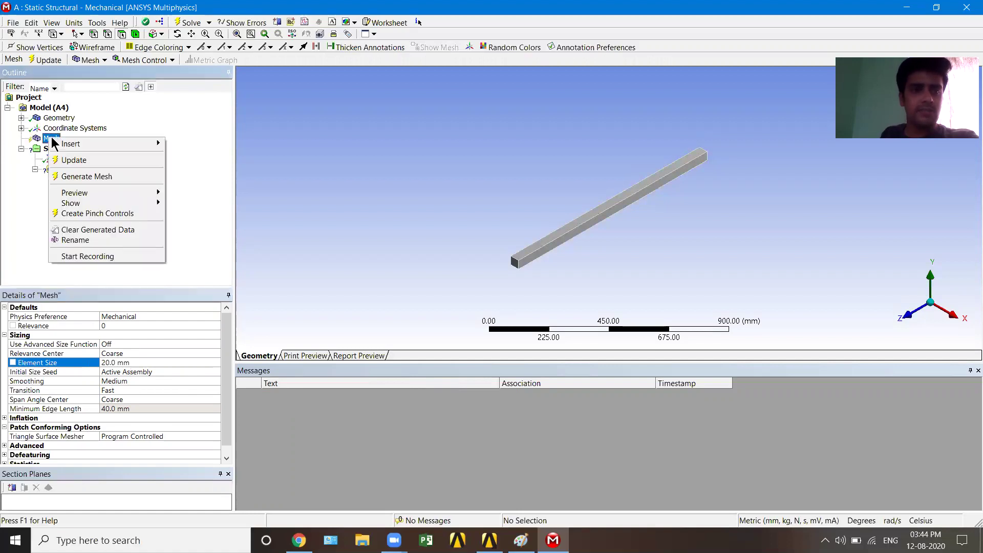
- Generate the beam mesh and zoom to inspect the uniform 20 mm hexahedral elements
{"action": "left_click", "coordinate": [77, 177]}
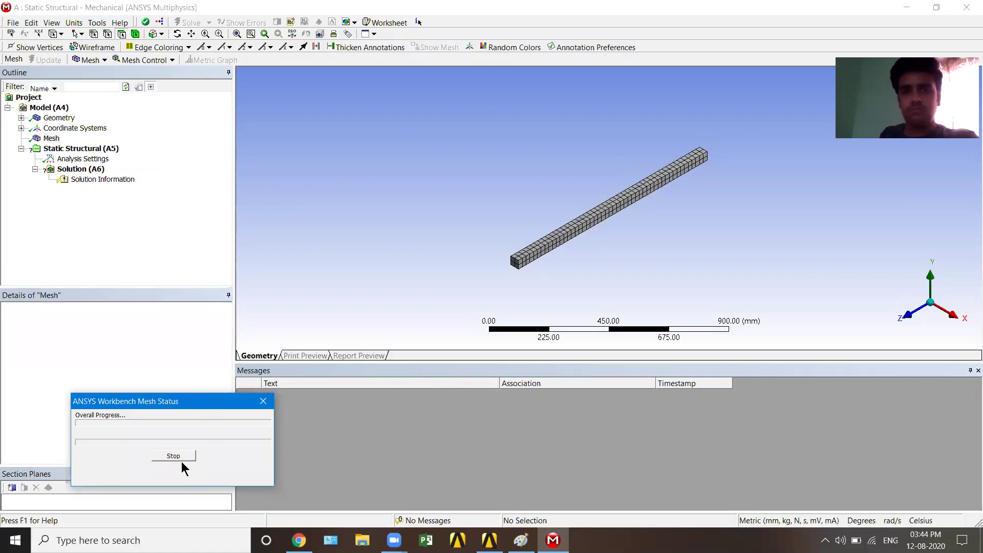
{"action": "scroll", "coordinate": [532, 261], "scroll_direction": "up", "scroll_amount": 3}
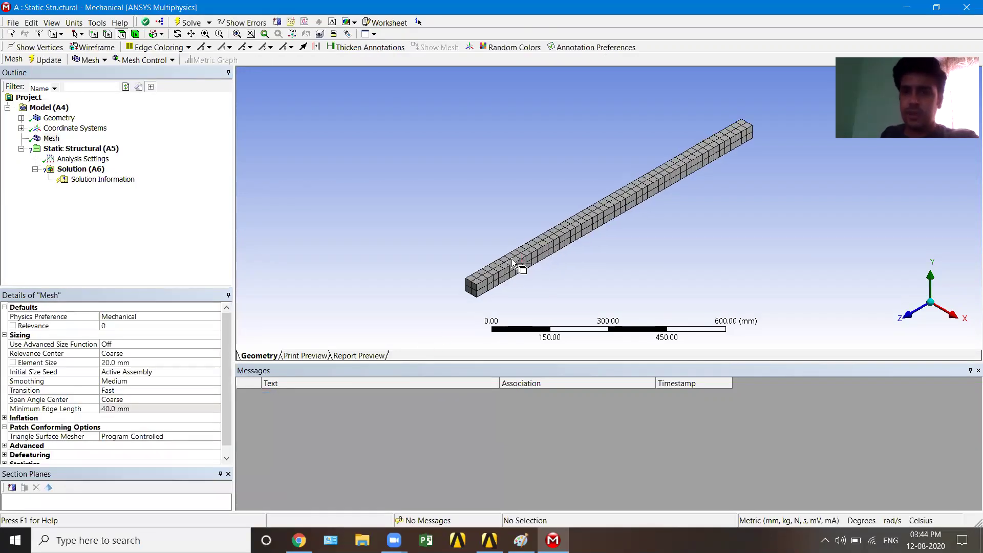
{"action": "scroll", "coordinate": [474, 226], "scroll_direction": "down", "scroll_amount": 1}
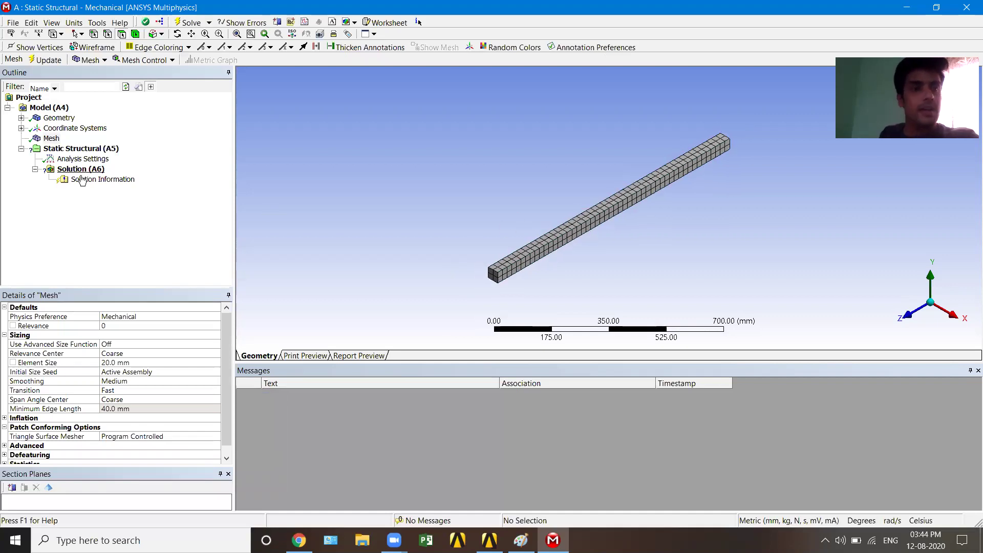
- Insert a Fixed Support into the Static Structural analysis
{"action": "right_click", "coordinate": [72, 150]}
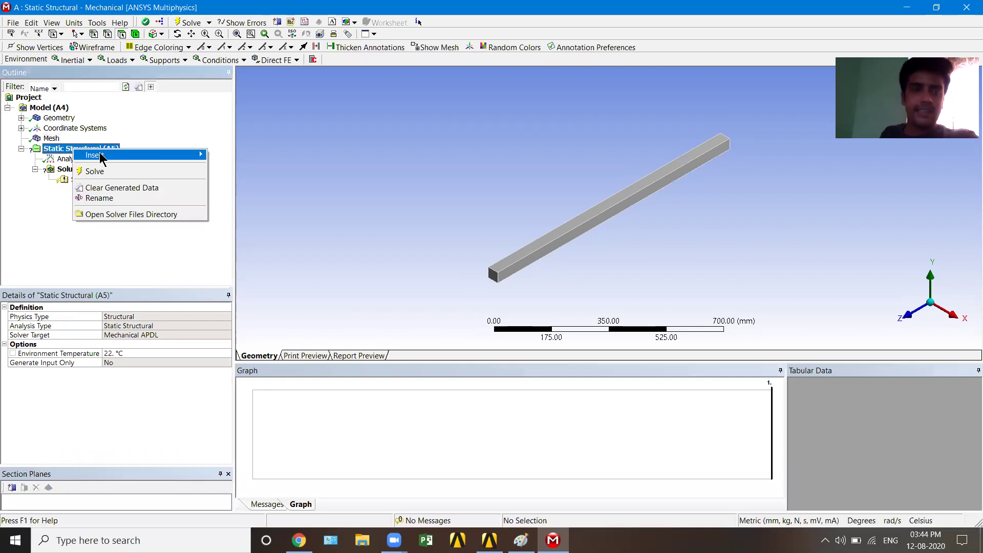
{"action": "mouse_move", "coordinate": [169, 155]}
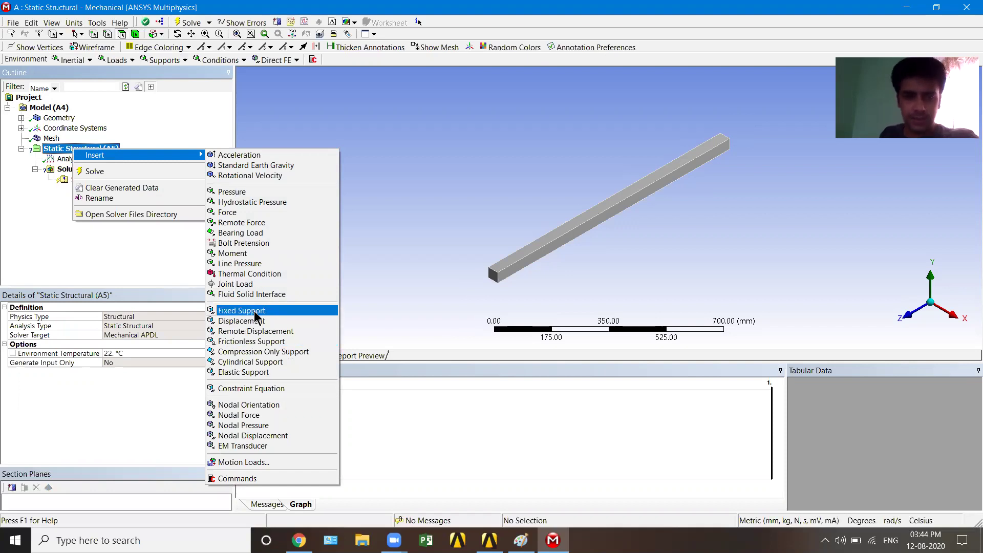
{"action": "left_click", "coordinate": [224, 143]}
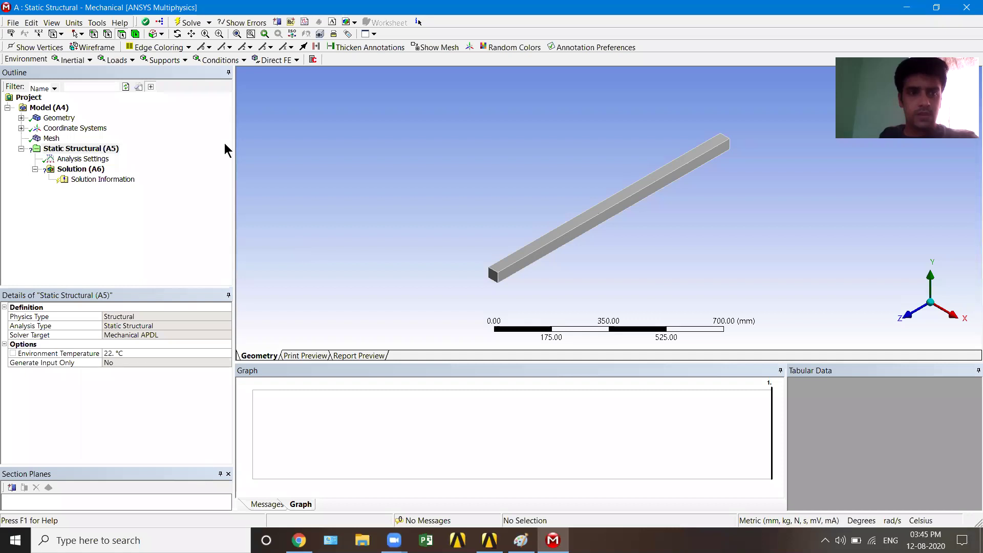
{"action": "right_click", "coordinate": [104, 149]}
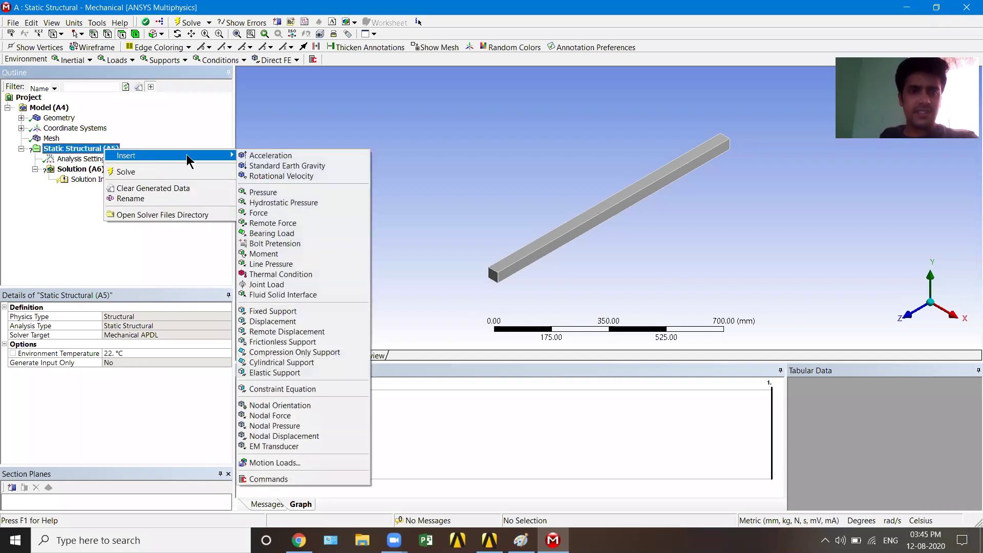
{"action": "left_click", "coordinate": [273, 311]}
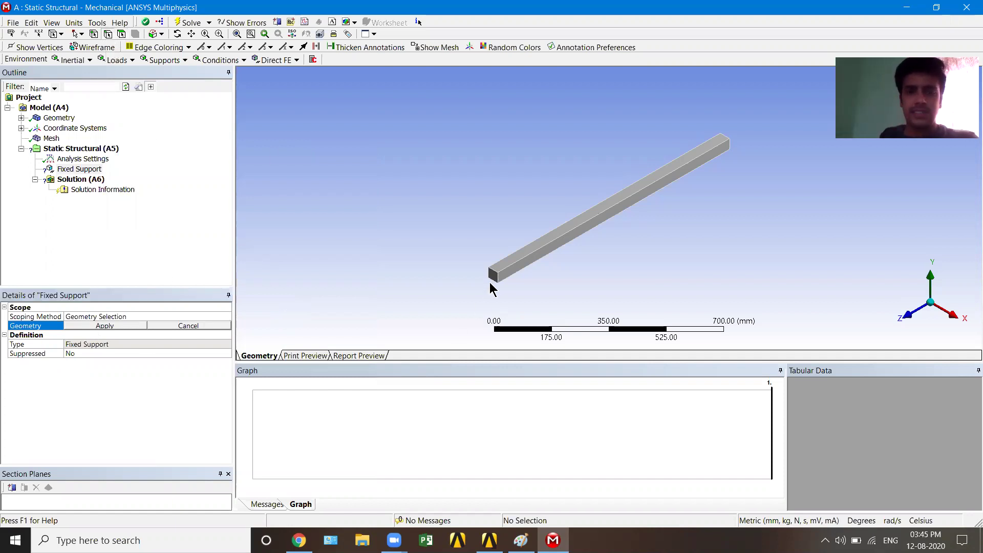
- Scope the Fixed Support to the 40 mm edge at the beam's near end
{"action": "scroll", "coordinate": [495, 285], "scroll_direction": "up", "scroll_amount": 1}
{"action": "scroll", "coordinate": [475, 303], "scroll_direction": "up", "scroll_amount": 1}
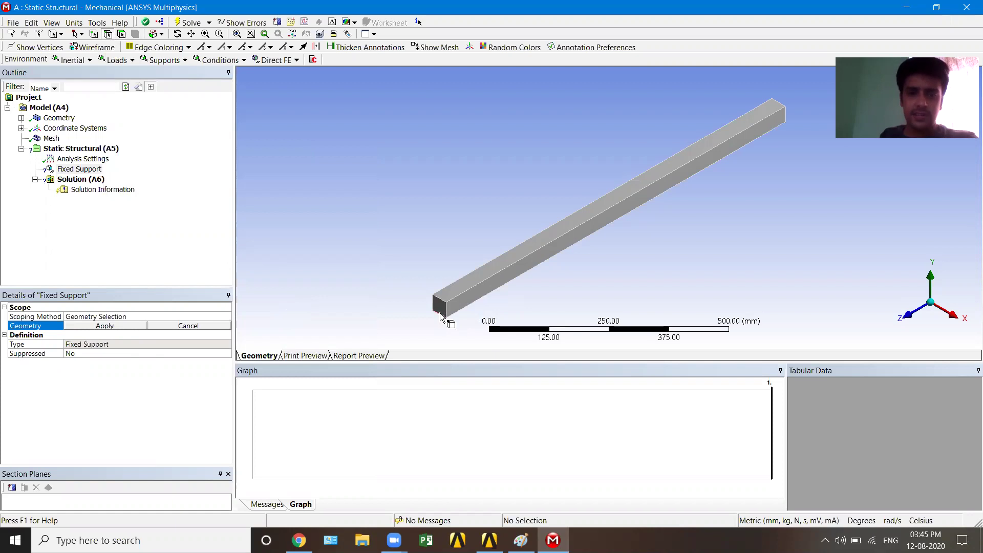
{"action": "left_click", "coordinate": [440, 315]}
{"action": "left_click", "coordinate": [127, 325]}
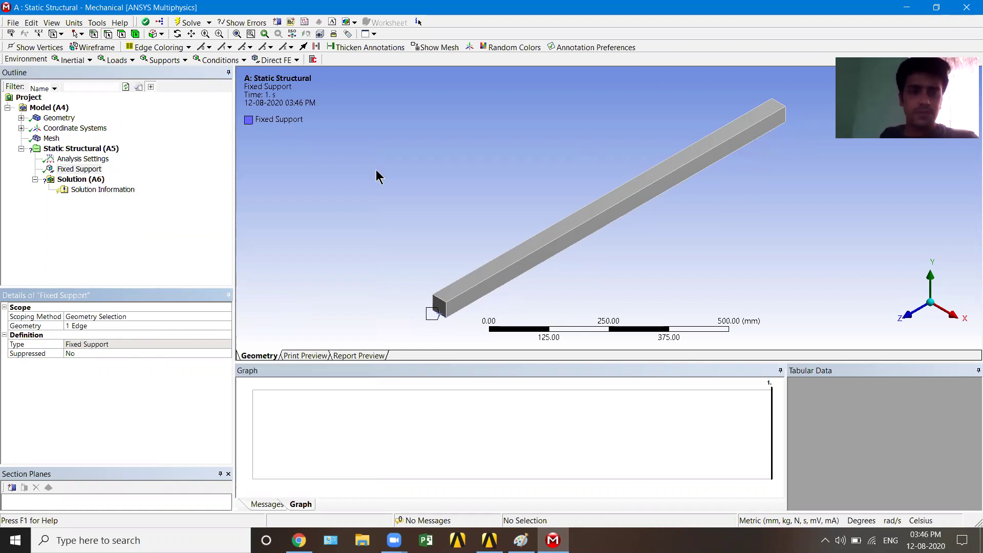
{"action": "left_click", "coordinate": [707, 164]}
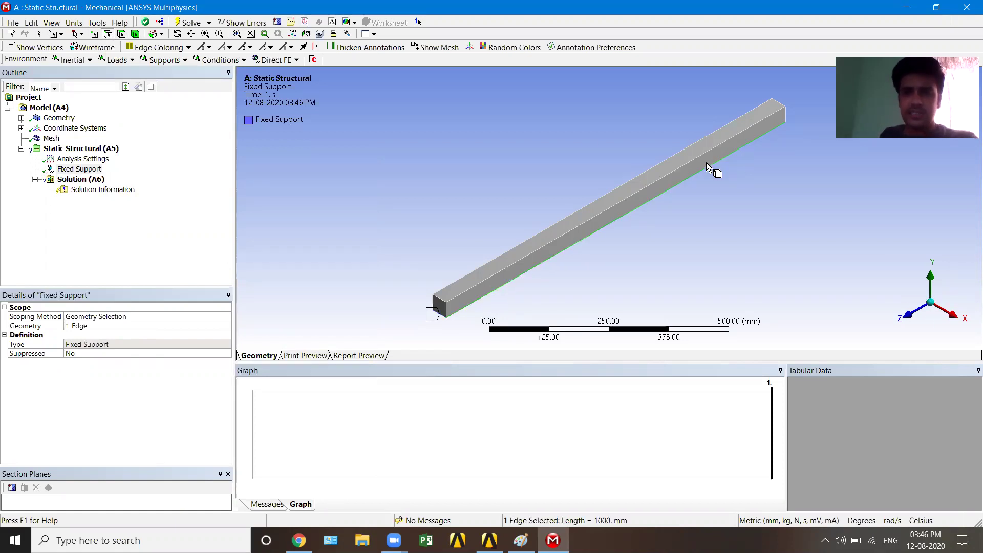
- Orbit to the beam's far end and add a Displacement support on its short edge
{"action": "left_click", "coordinate": [178, 34]}
{"action": "left_click_drag", "start_coordinate": [708, 171], "coordinate": [419, 182]}
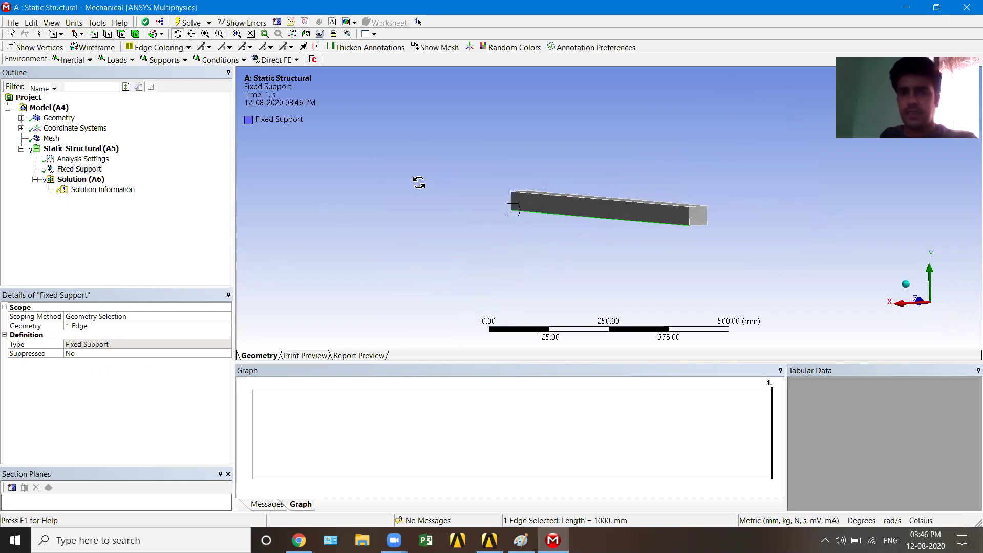
{"action": "left_click", "coordinate": [108, 33]}
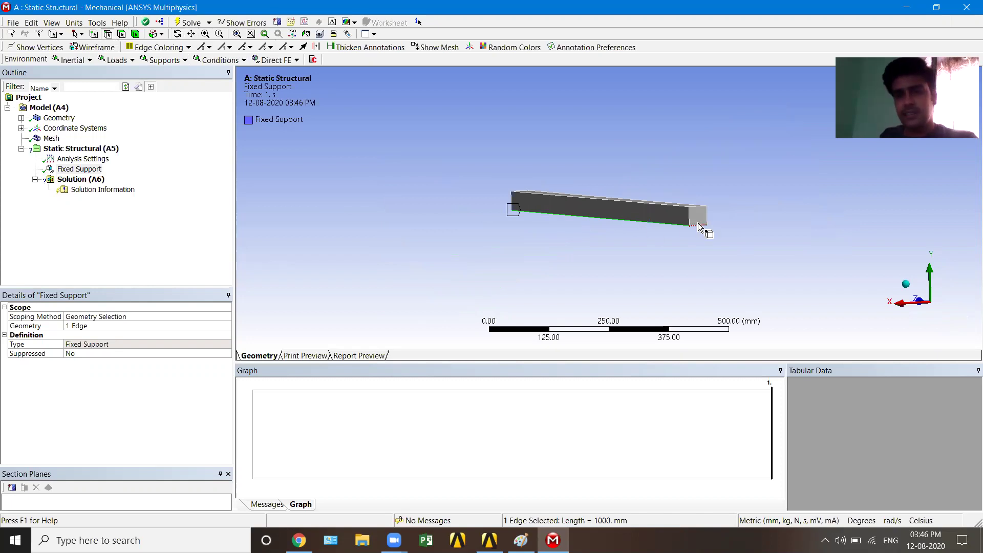
{"action": "left_click", "coordinate": [699, 226]}
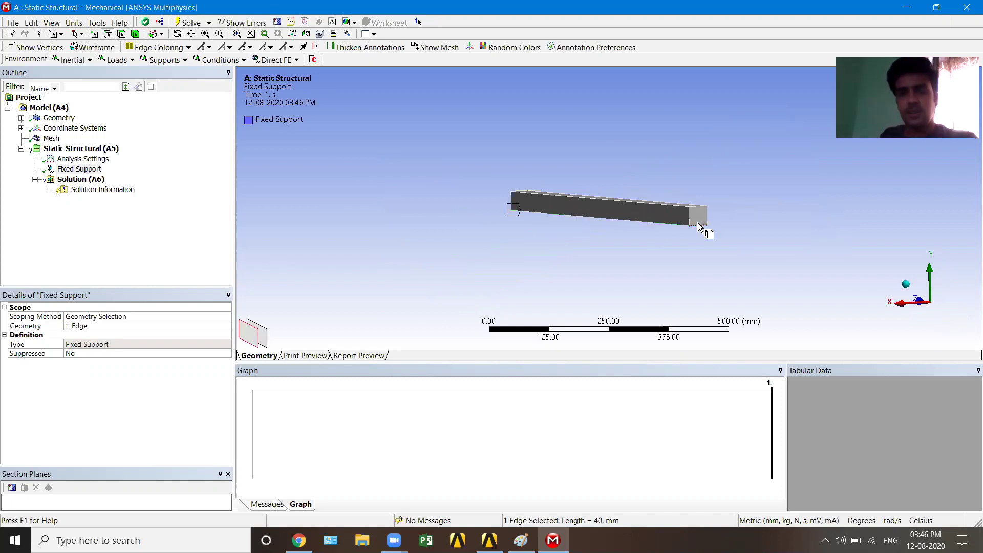
{"action": "right_click", "coordinate": [95, 149]}
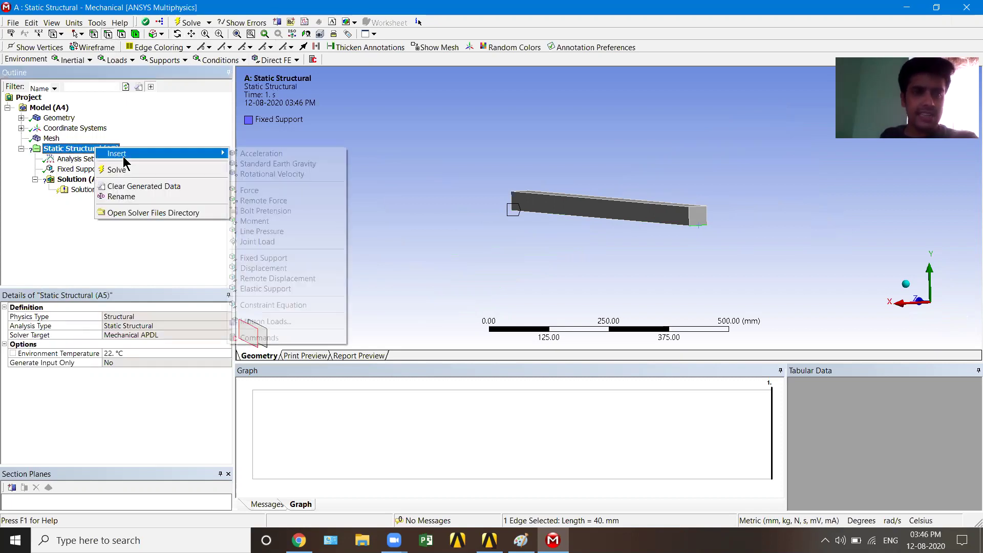
{"action": "left_click", "coordinate": [282, 267]}
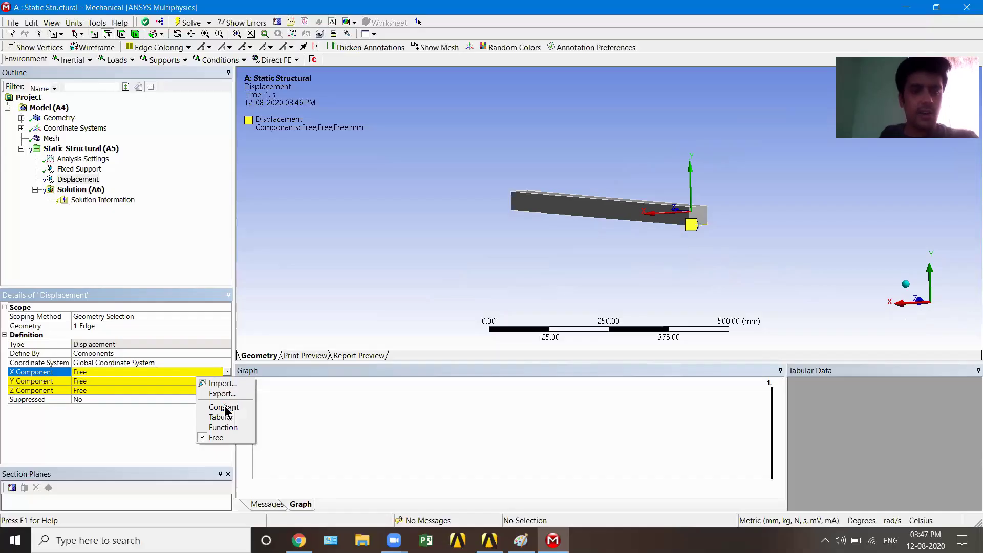
- Set the Displacement Y Component to constant 0 mm, leaving Z free
{"action": "left_click", "coordinate": [224, 409]}
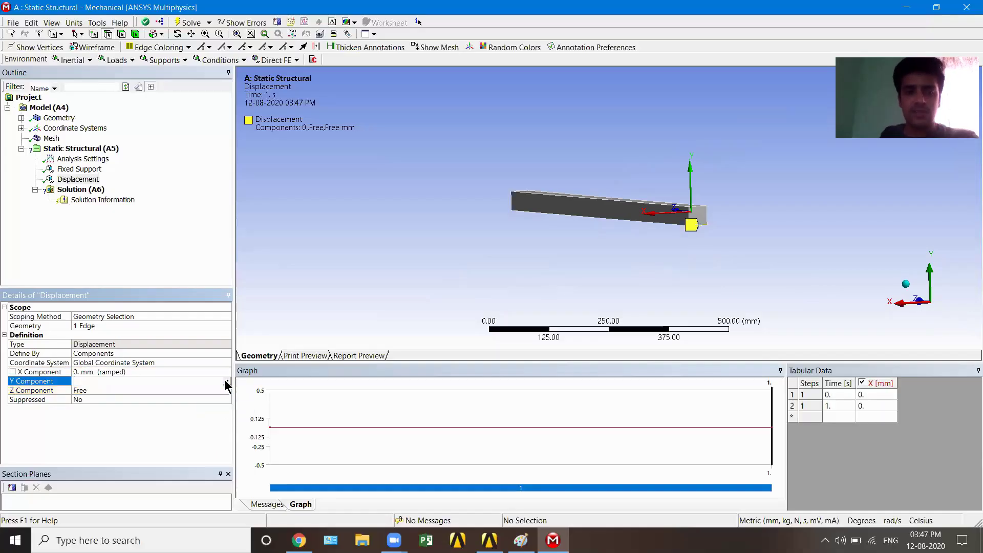
{"action": "left_click", "coordinate": [226, 382]}
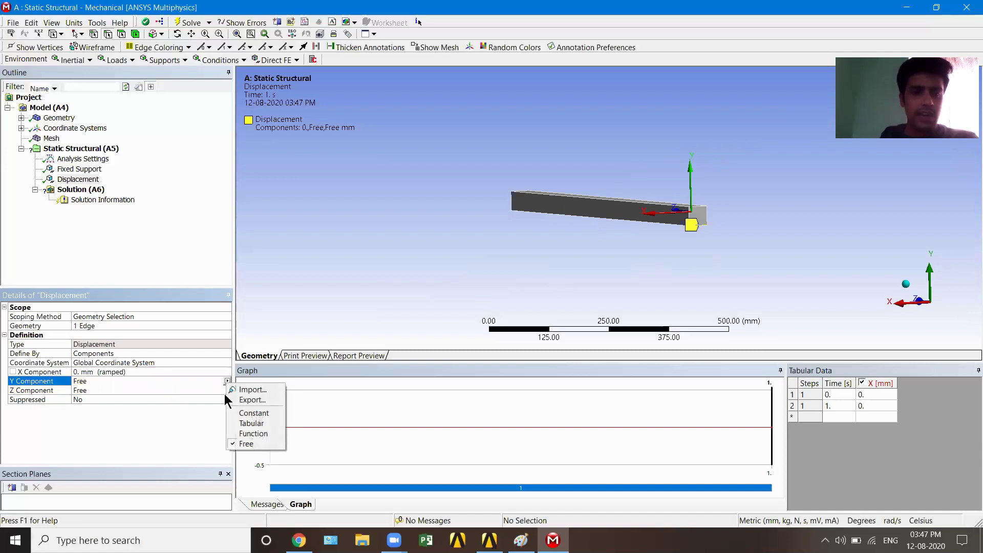
{"action": "left_click", "coordinate": [247, 415]}
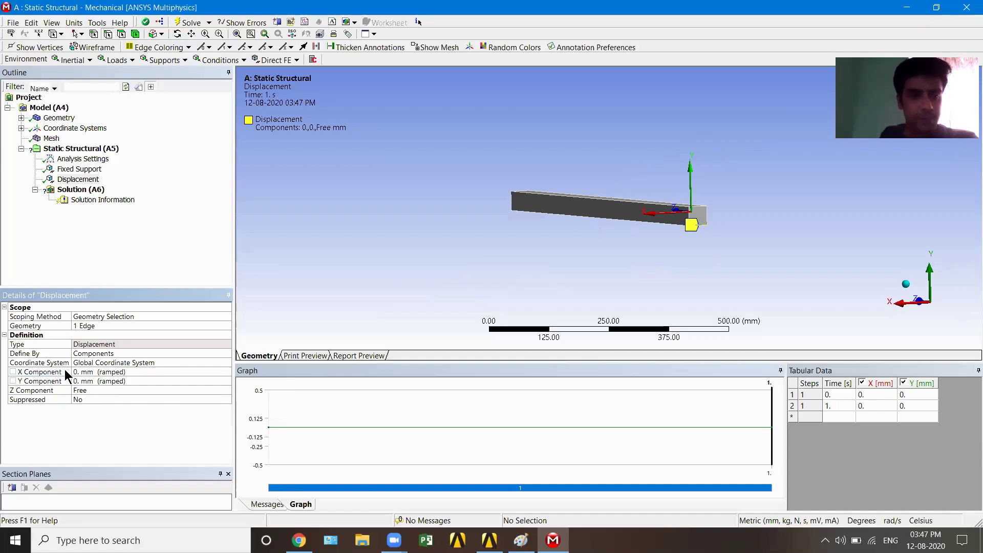
{"action": "left_click", "coordinate": [80, 149]}
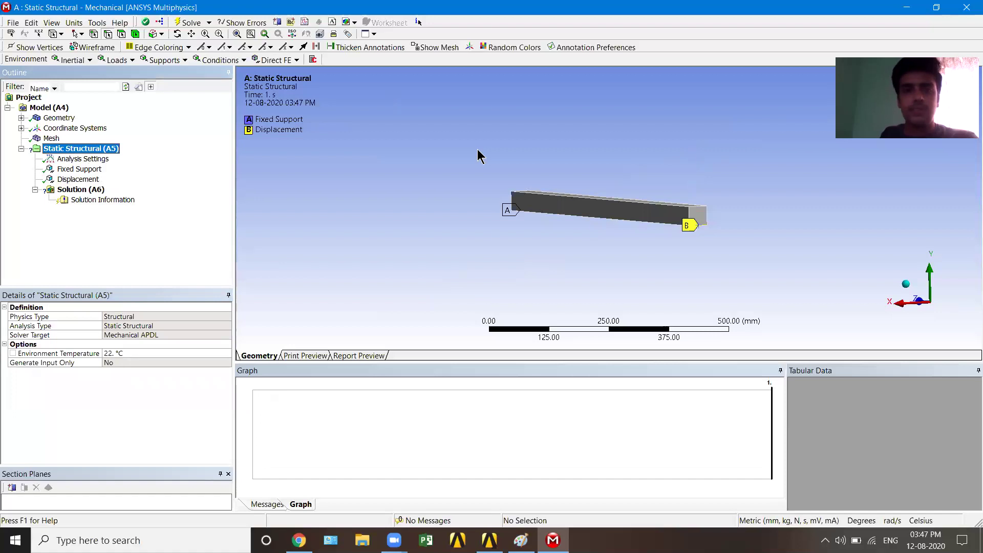
- Orbit to a diagonal view and insert a Force on the beam's top face
{"action": "left_click", "coordinate": [177, 33]}
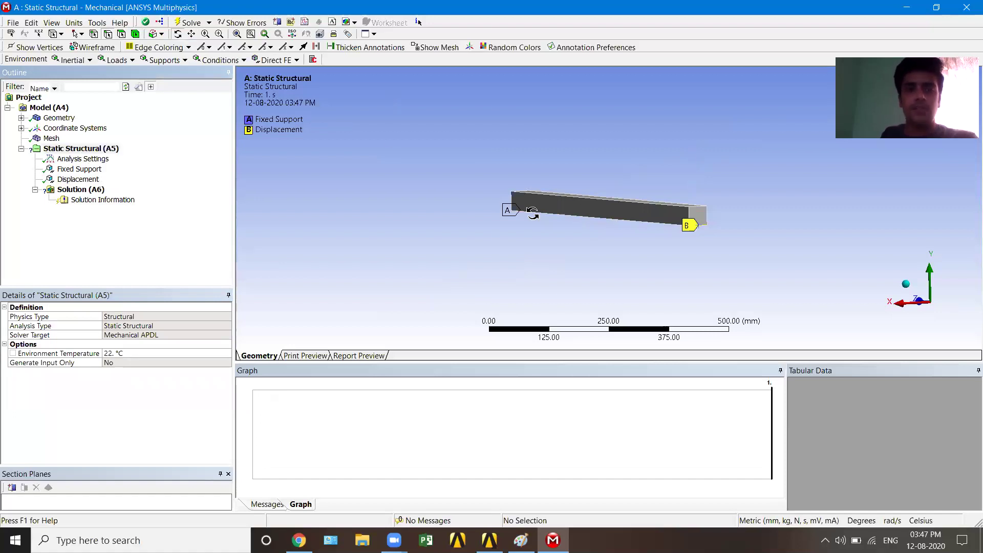
{"action": "left_click_drag", "start_coordinate": [575, 225], "coordinate": [582, 232]}
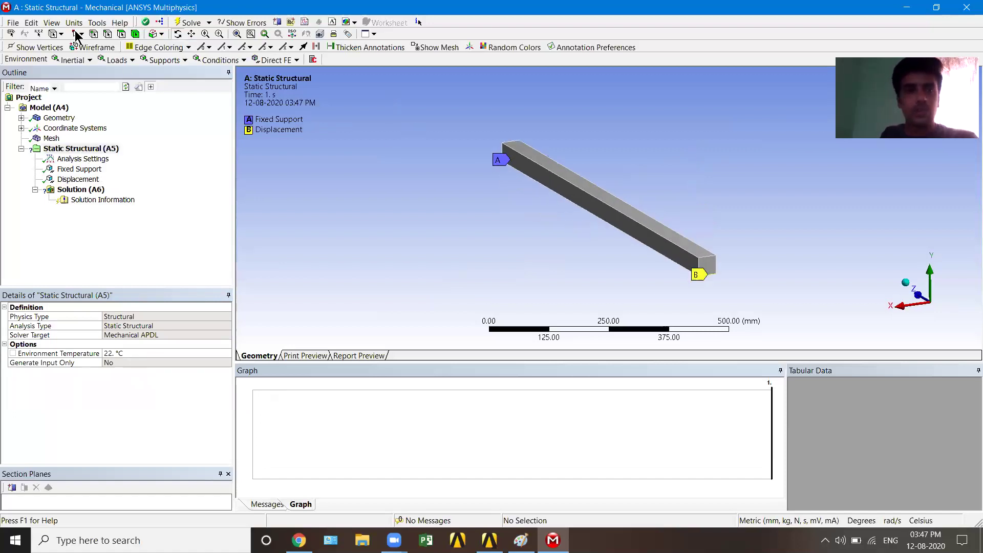
{"action": "left_click", "coordinate": [121, 33]}
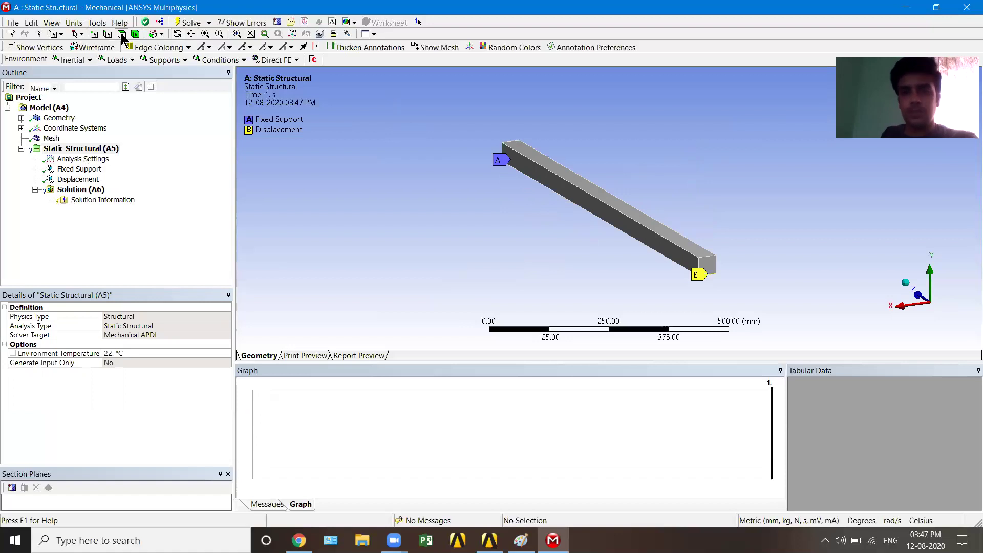
{"action": "left_click", "coordinate": [561, 171]}
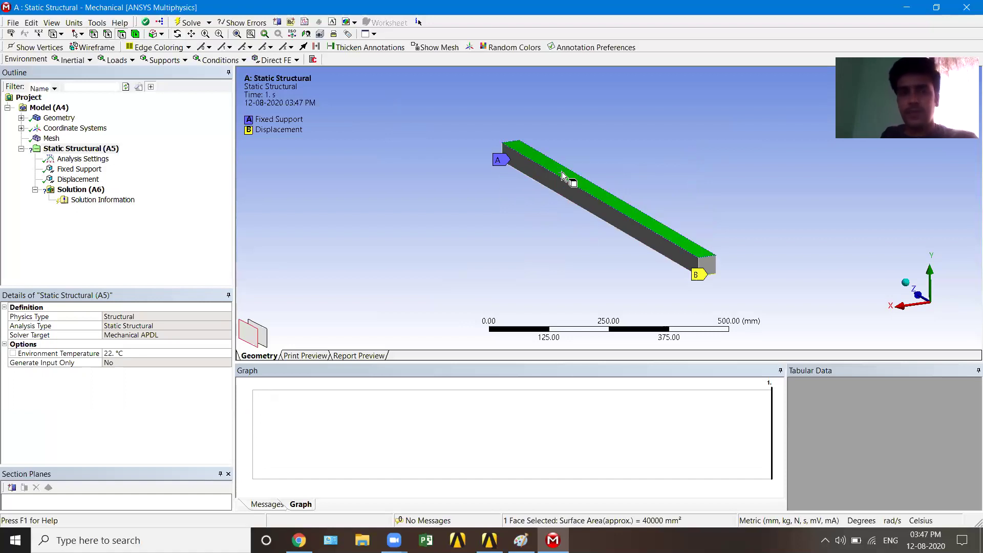
{"action": "right_click", "coordinate": [102, 148]}
{"action": "mouse_move", "coordinate": [128, 153]}
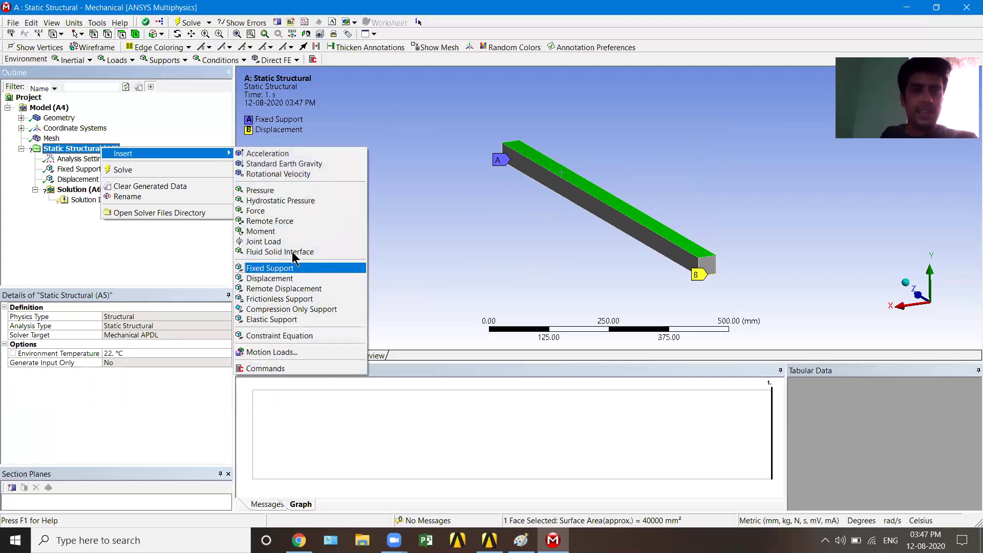
{"action": "left_click", "coordinate": [295, 211]}
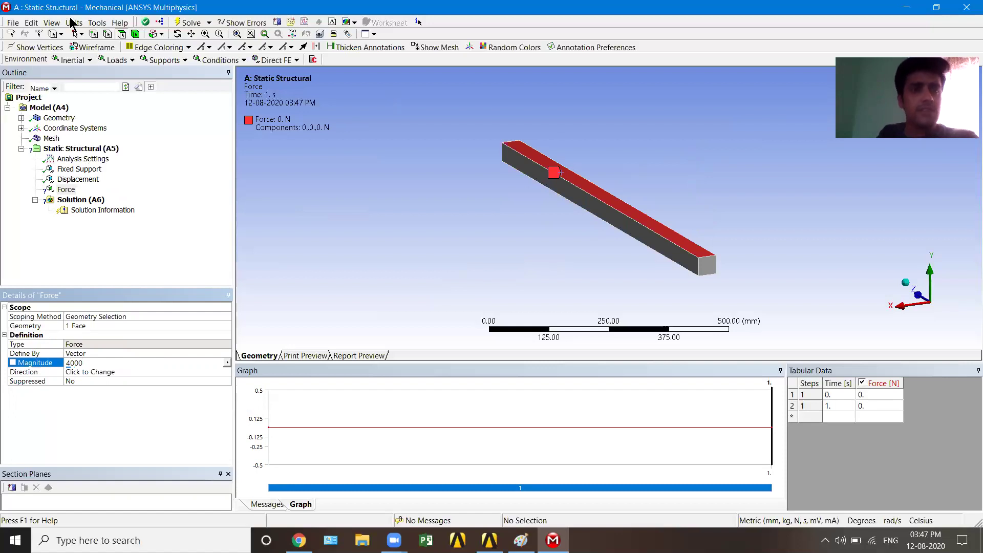
- Set the force magnitude to 4000 N and flip its direction downward
{"action": "key", "text": "Return"}
{"action": "left_click", "coordinate": [74, 23]}
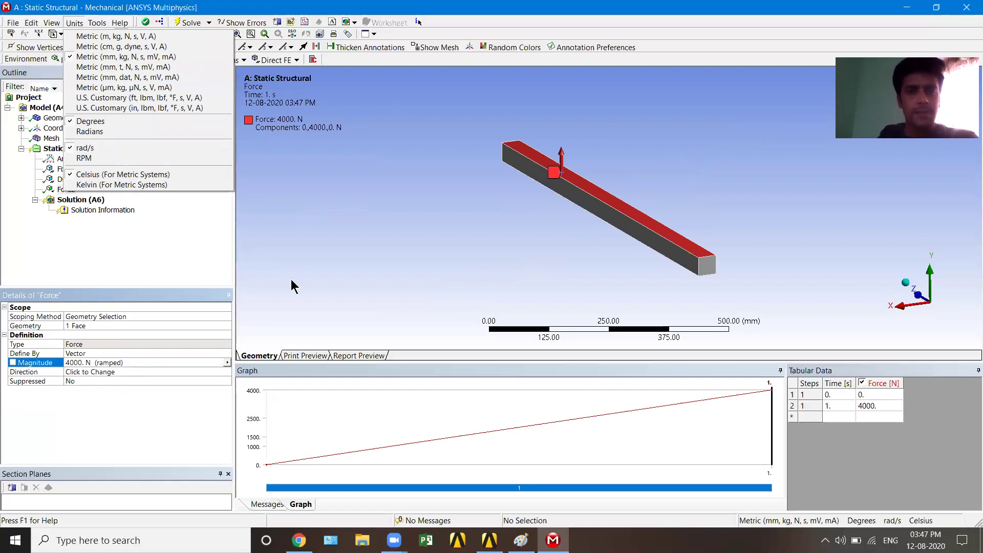
{"action": "left_click", "coordinate": [118, 376]}
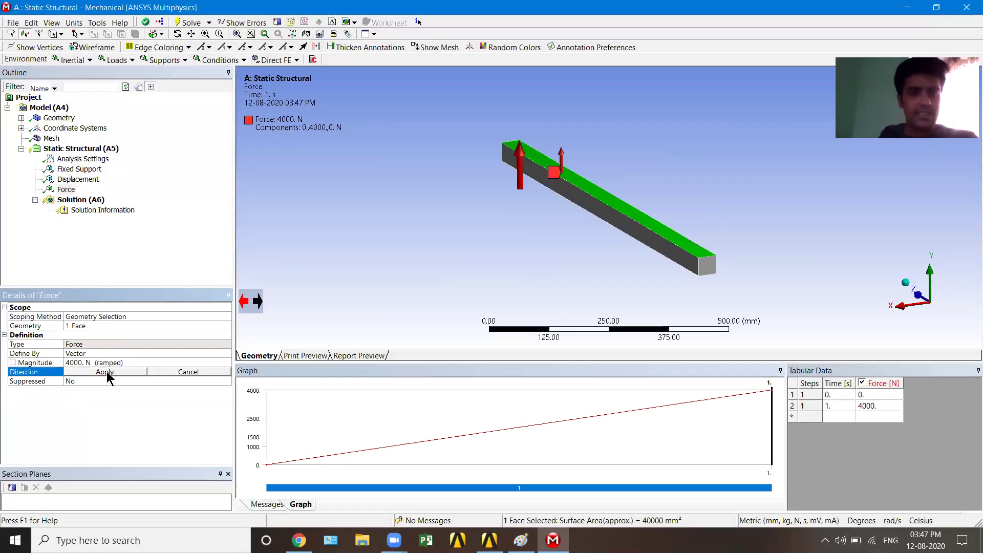
{"action": "left_click", "coordinate": [257, 302]}
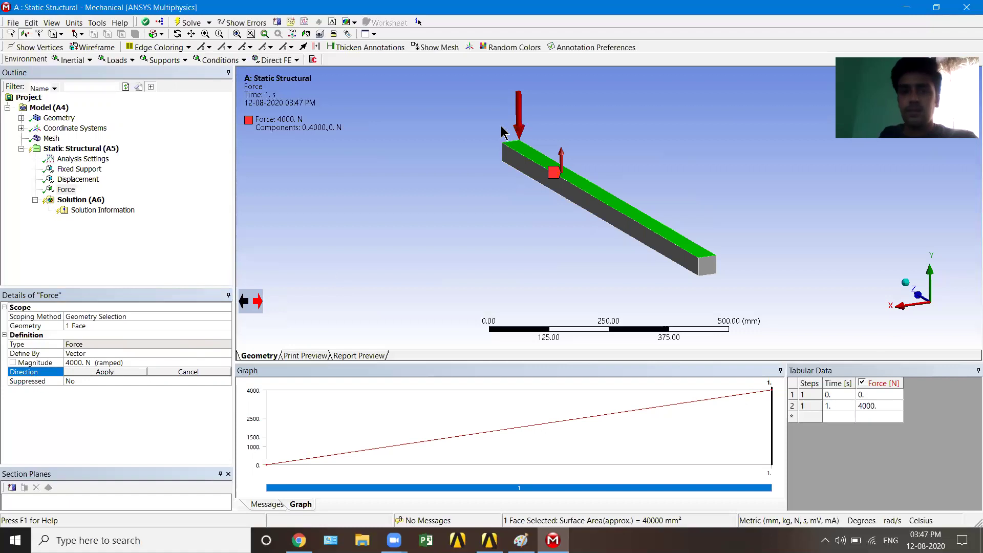
{"action": "left_click", "coordinate": [94, 372]}
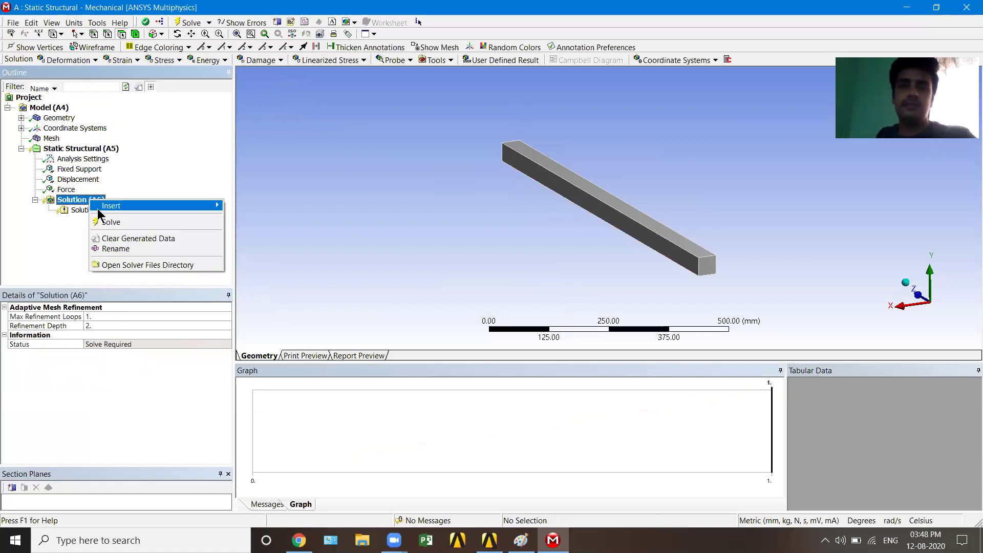
- Add a Directional Deformation result oriented along the Y Axis
{"action": "mouse_move", "coordinate": [103, 210]}
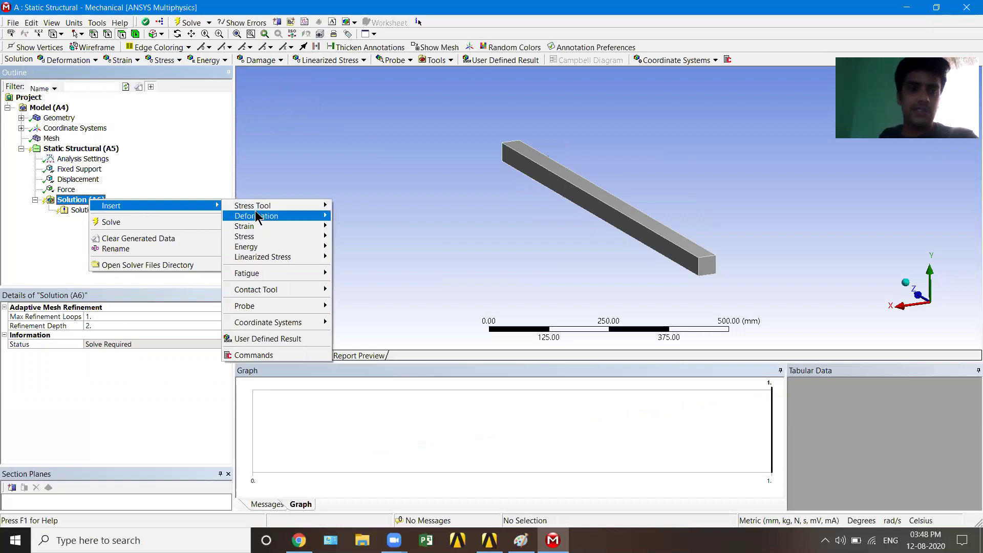
{"action": "mouse_move", "coordinate": [280, 221]}
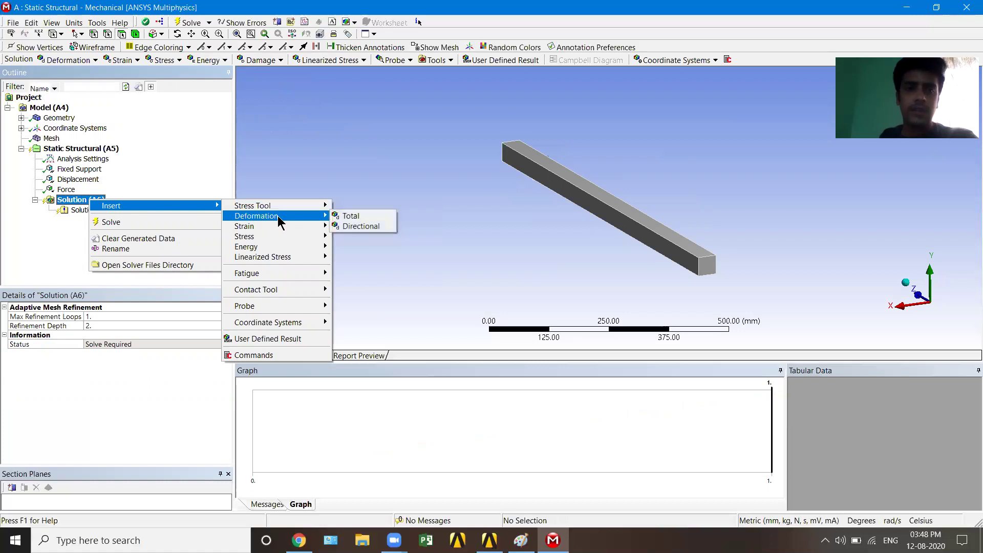
{"action": "left_click", "coordinate": [360, 226]}
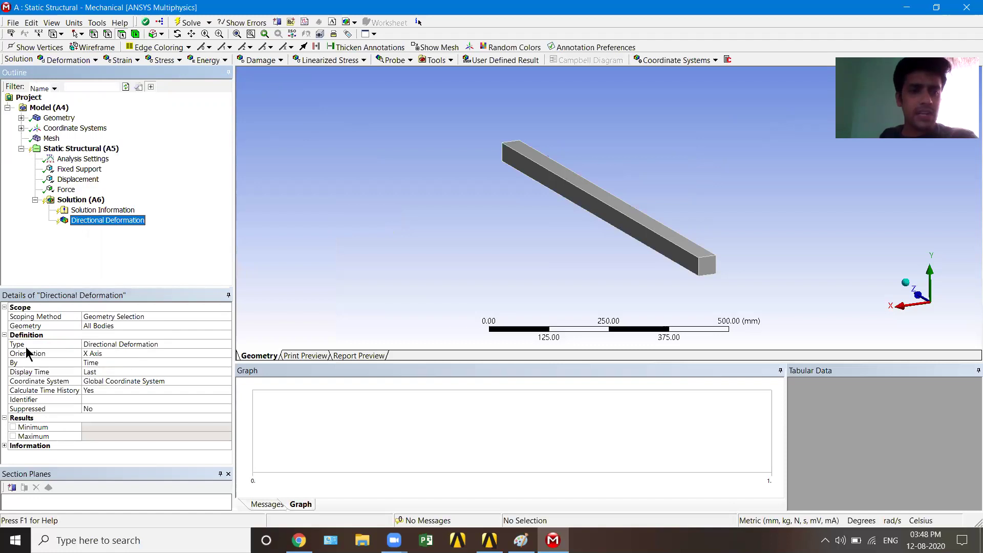
{"action": "left_click", "coordinate": [129, 355]}
{"action": "left_click", "coordinate": [227, 355]}
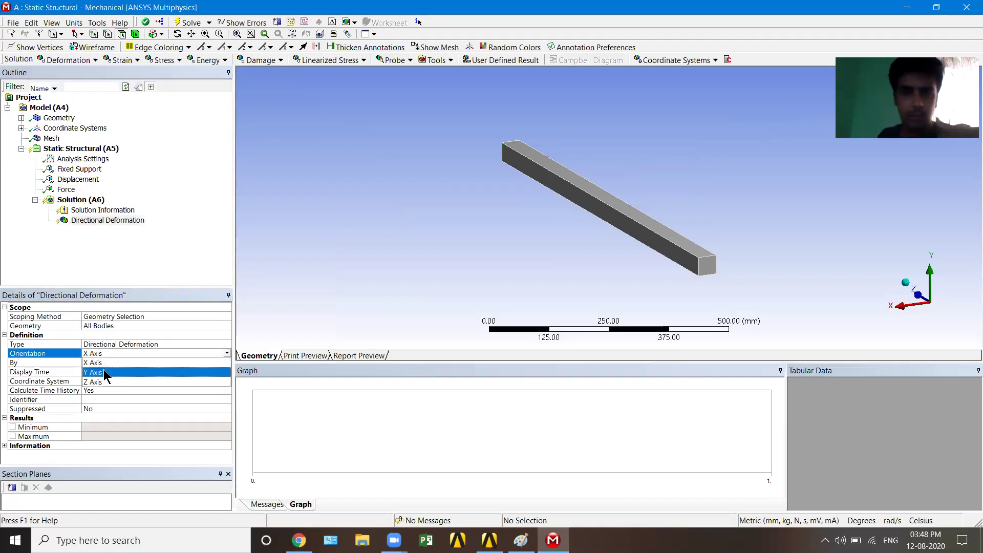
{"action": "left_click", "coordinate": [105, 373]}
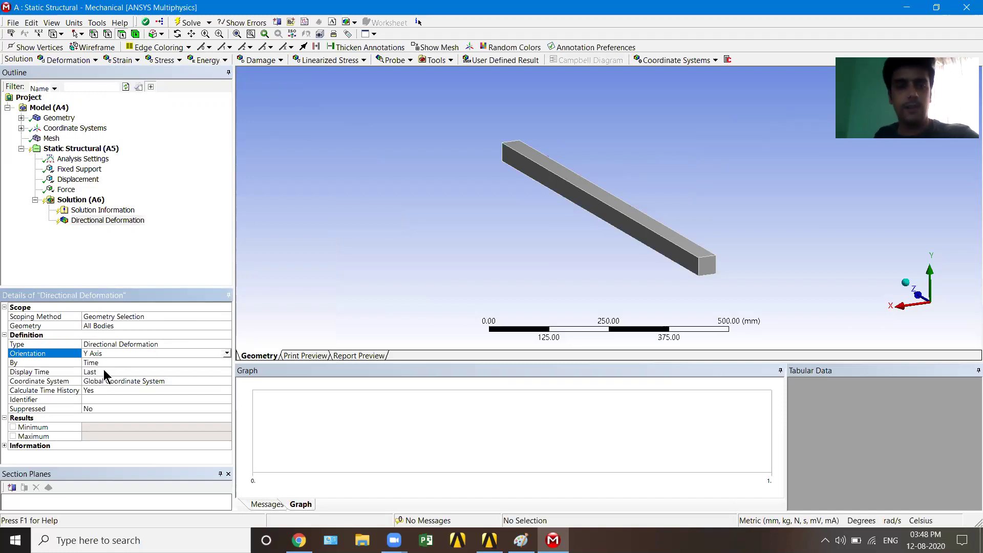
- Insert an Equivalent (von-Mises) Stress result under Solution (A6)
{"action": "right_click", "coordinate": [90, 201]}
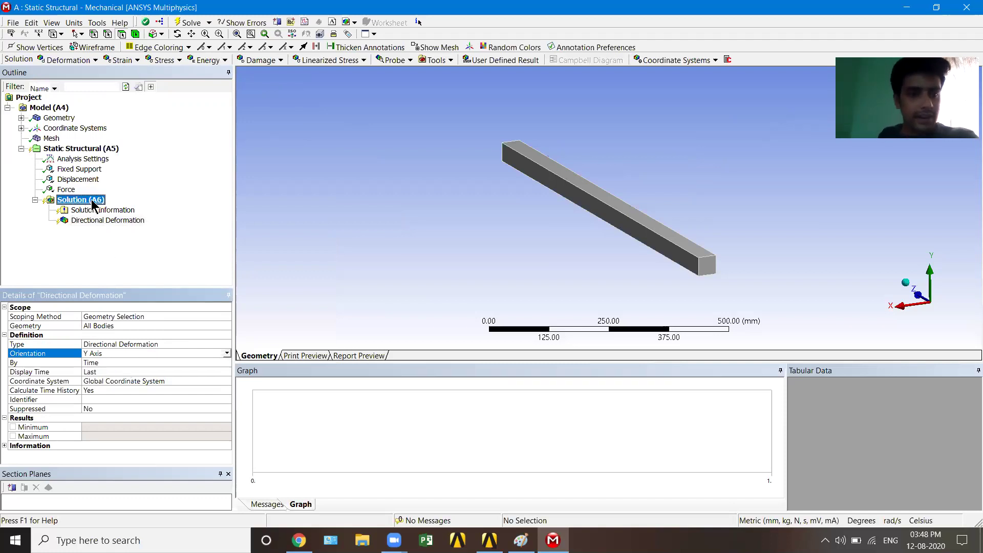
{"action": "mouse_move", "coordinate": [153, 206]}
{"action": "mouse_move", "coordinate": [299, 239]}
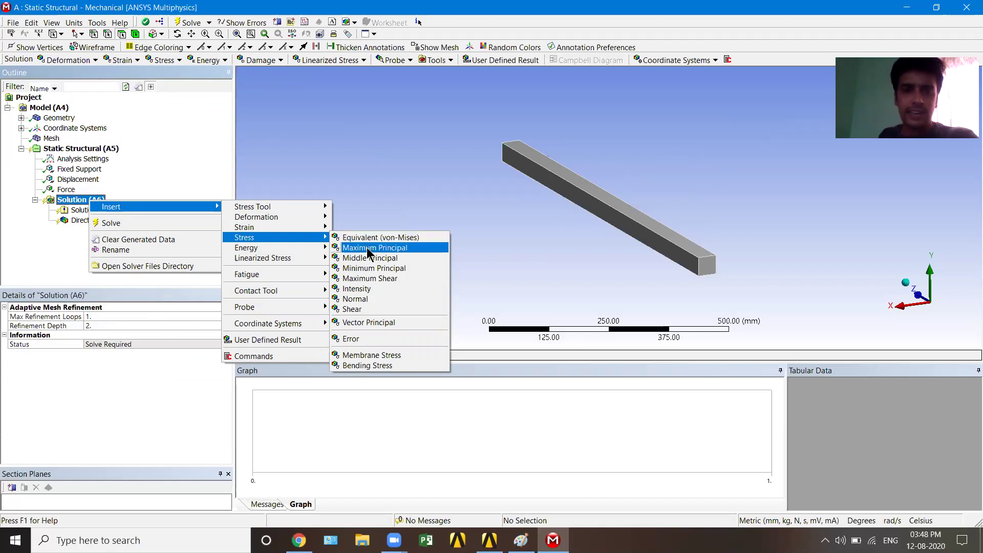
{"action": "left_click", "coordinate": [395, 238]}
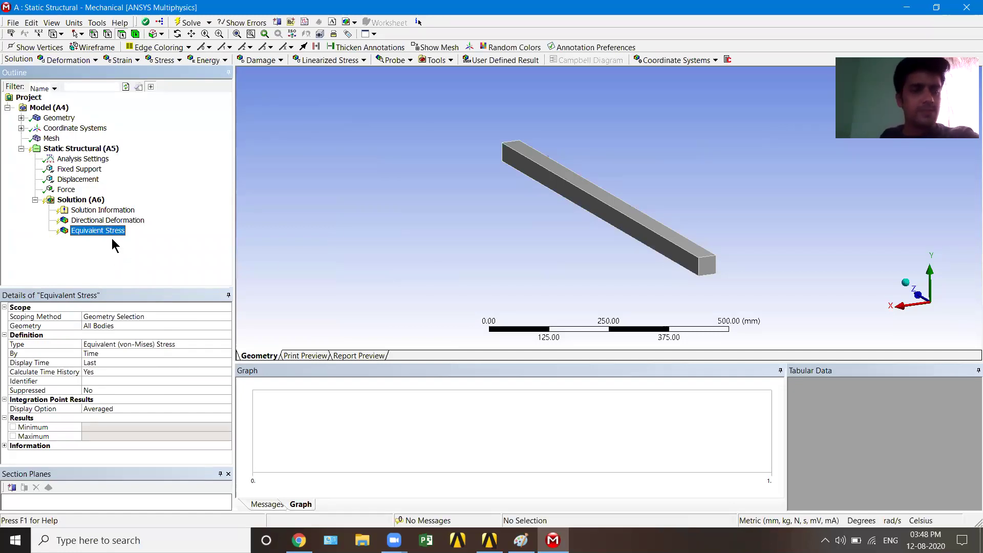
{"action": "right_click", "coordinate": [95, 200]}
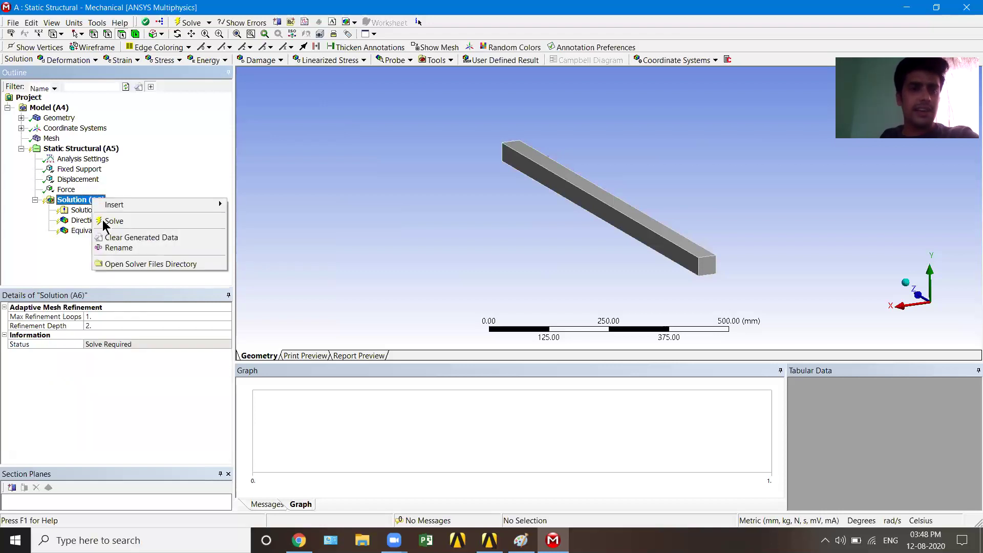
- Solve the model, orbit the -1.2266 mm Y deformation, then select Equivalent Stress
{"action": "left_click", "coordinate": [105, 221]}
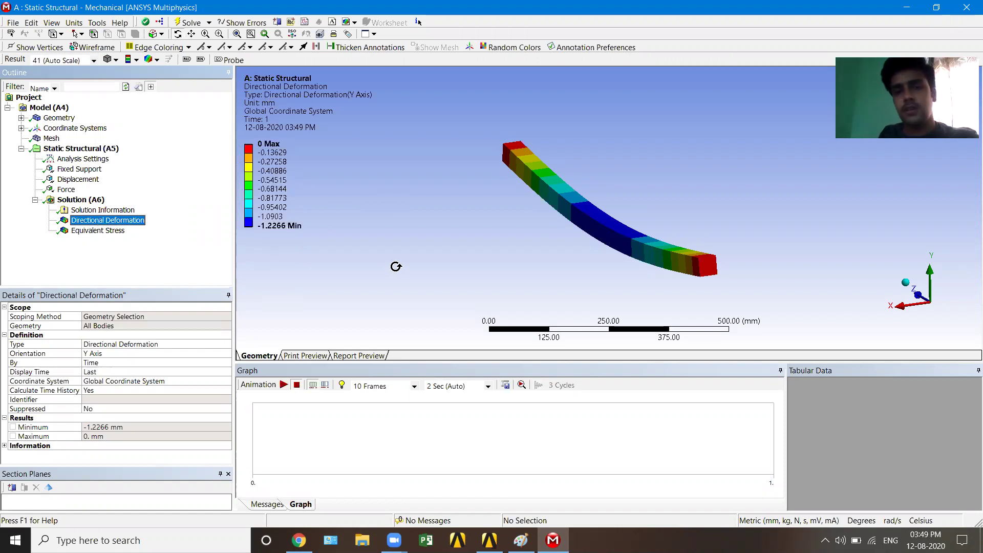
{"action": "left_click_drag", "start_coordinate": [610, 230], "coordinate": [656, 259]}
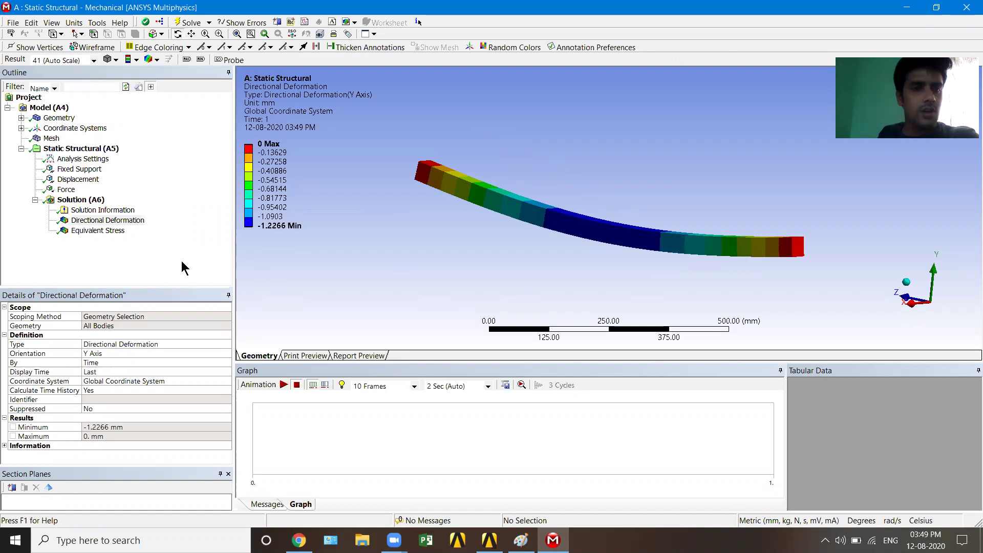
{"action": "left_click", "coordinate": [110, 232]}
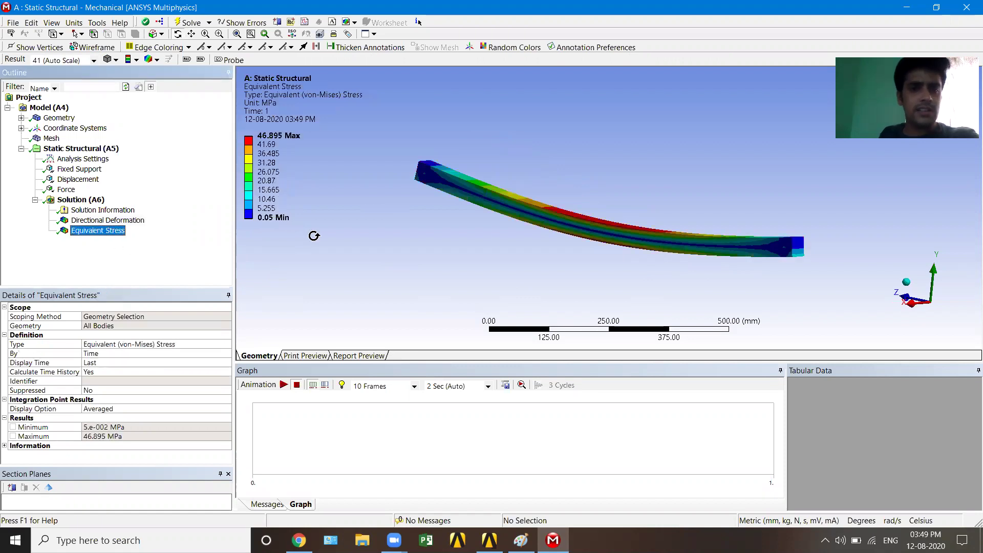
- Orbit and zoom around the von-Mises stress plot peaking at 46.895 MPa
{"action": "left_click_drag", "start_coordinate": [554, 219], "coordinate": [566, 226]}
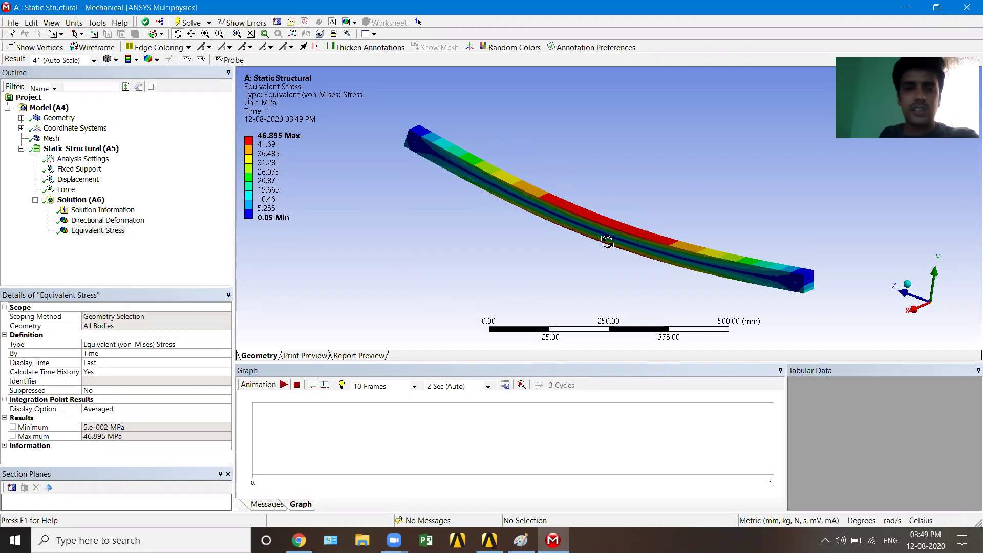
{"action": "mouse_move", "coordinate": [610, 231]}
{"action": "left_mouse_down"}
{"action": "mouse_move", "coordinate": [616, 202]}
{"action": "mouse_move", "coordinate": [621, 233]}
{"action": "left_mouse_up"}
{"action": "left_click_drag", "start_coordinate": [454, 204], "coordinate": [598, 234]}
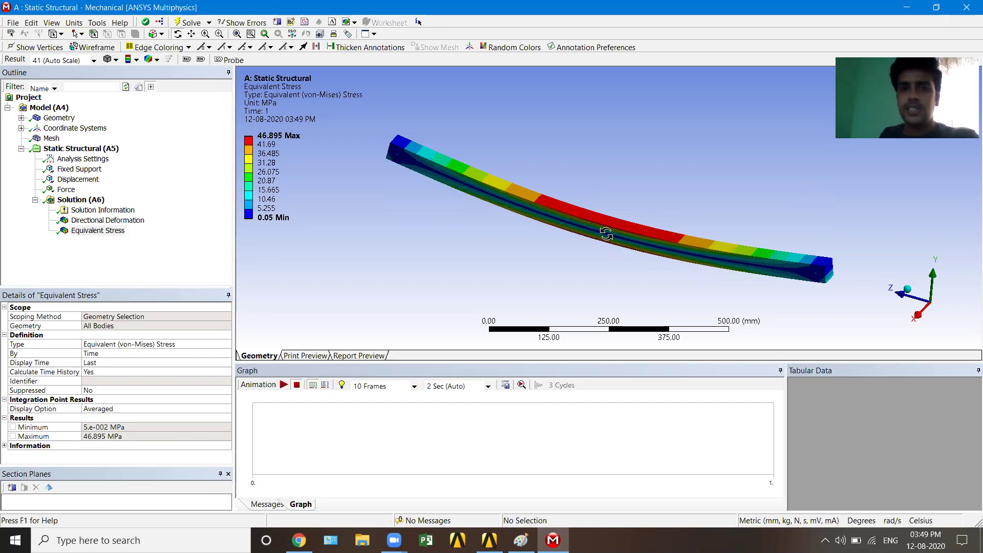
{"action": "scroll", "coordinate": [597, 233], "scroll_direction": "up", "scroll_amount": 3}
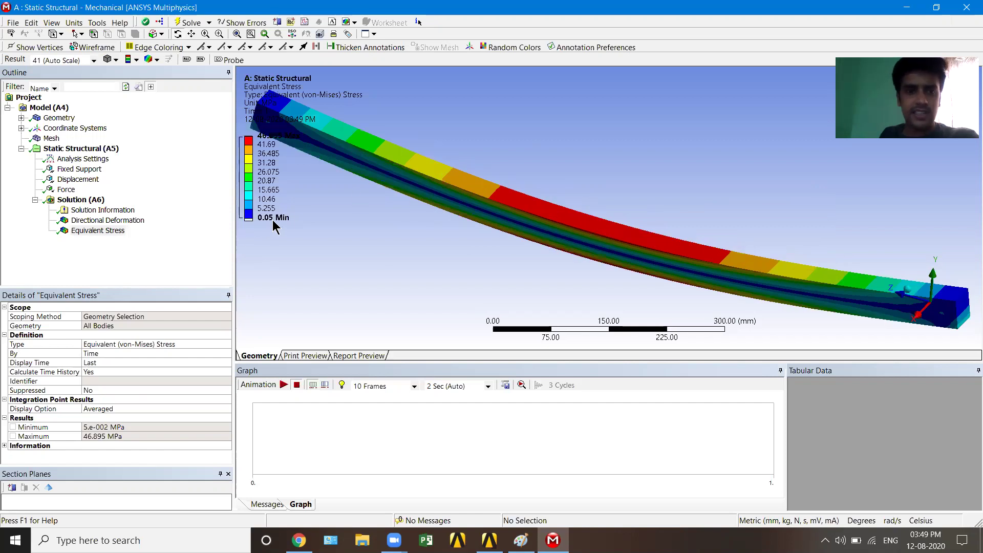
{"action": "mouse_move", "coordinate": [574, 237]}
{"action": "left_mouse_down"}
{"action": "mouse_move", "coordinate": [588, 226]}
{"action": "mouse_move", "coordinate": [555, 235]}
{"action": "left_mouse_up"}
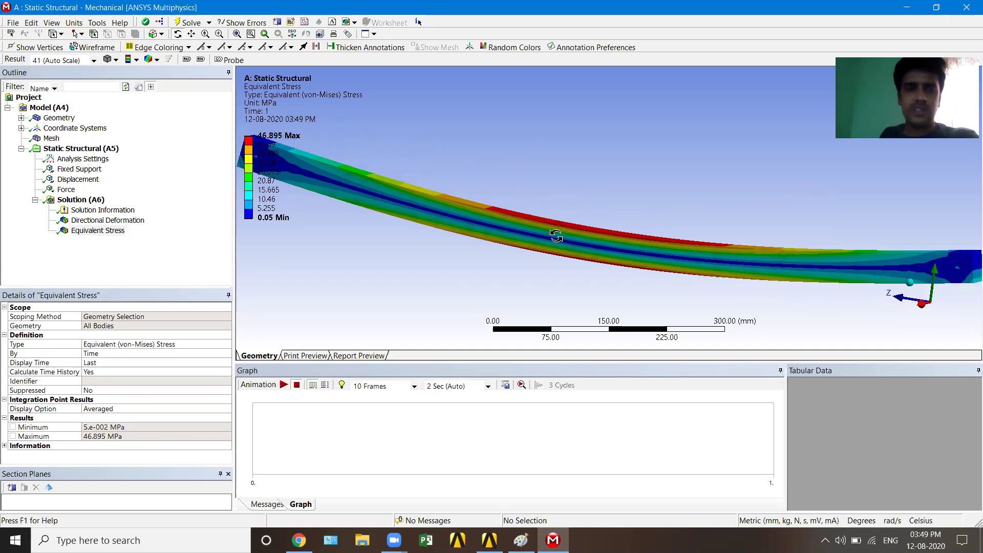
- Mark maximum and minimum stress locations, compare with Directional Deformation, and return to stress
{"action": "left_click", "coordinate": [187, 60]}
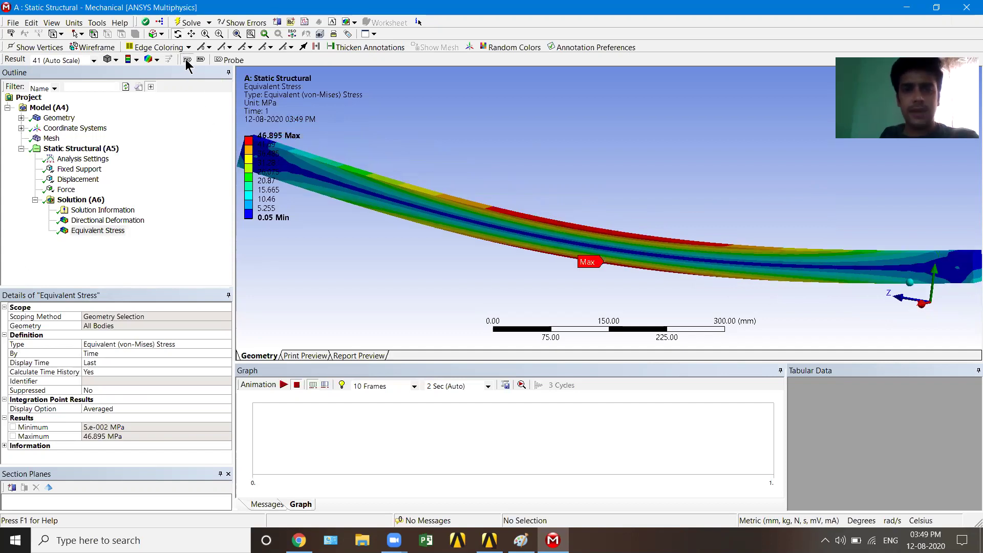
{"action": "mouse_move", "coordinate": [247, 163]}
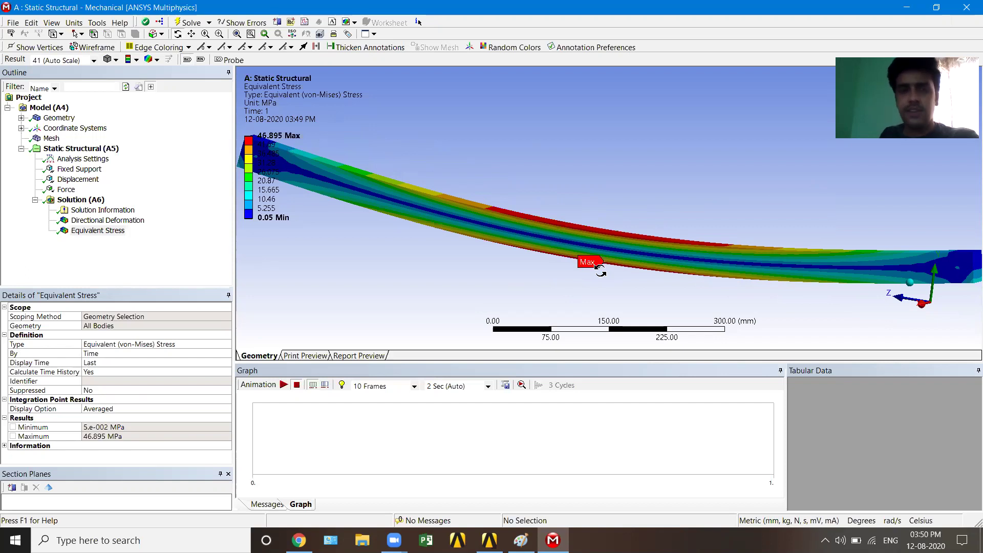
{"action": "left_click", "coordinate": [201, 60]}
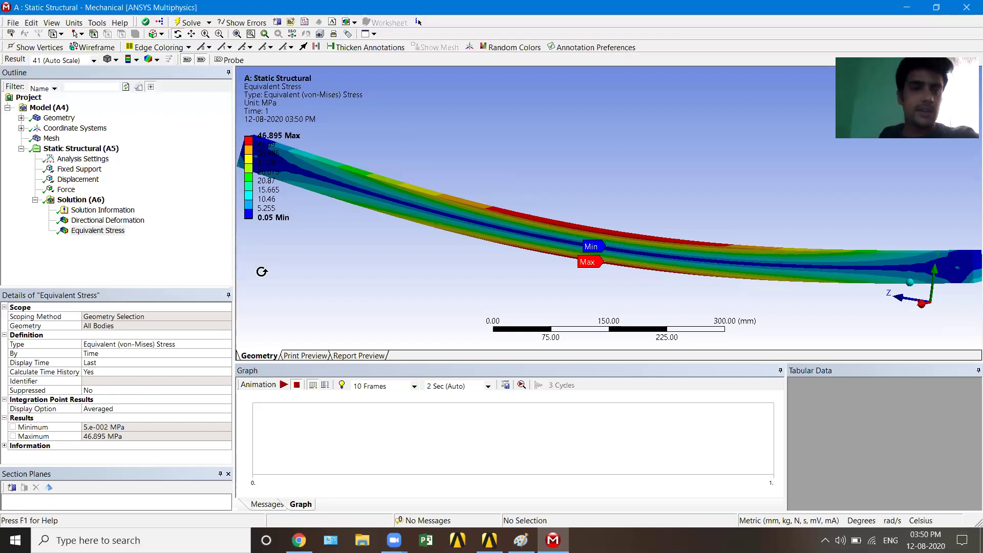
{"action": "left_click", "coordinate": [108, 220]}
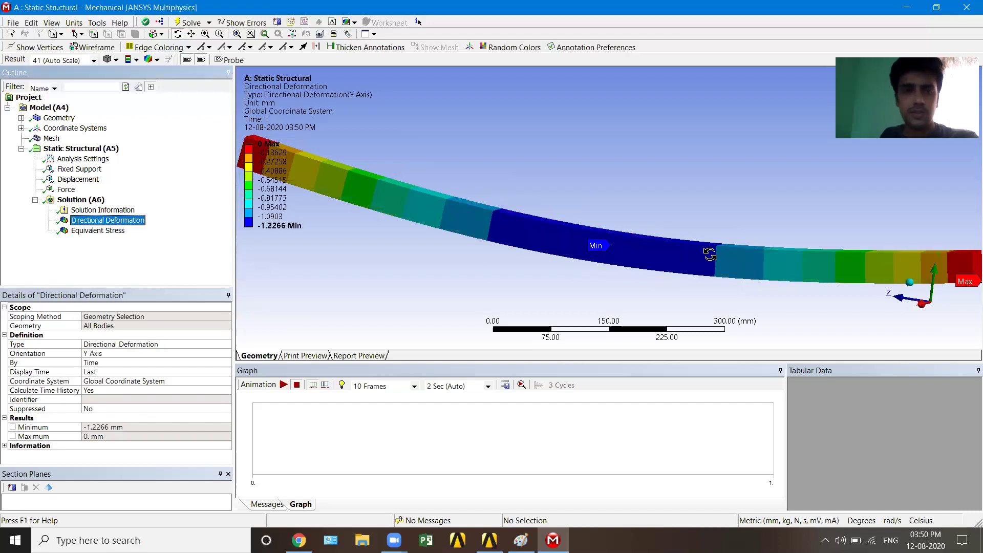
{"action": "scroll", "coordinate": [354, 262], "scroll_direction": "down", "scroll_amount": 1}
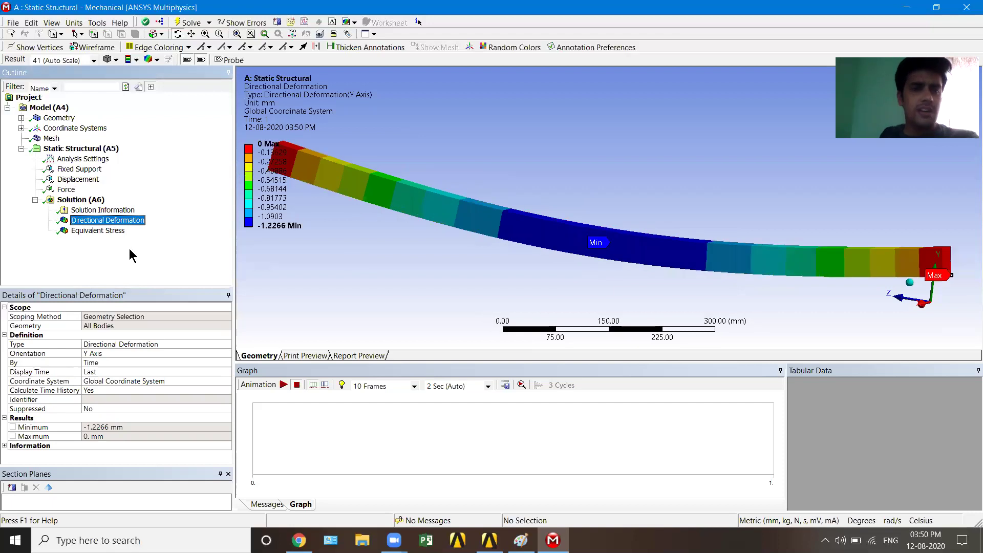
{"action": "left_click", "coordinate": [102, 231]}
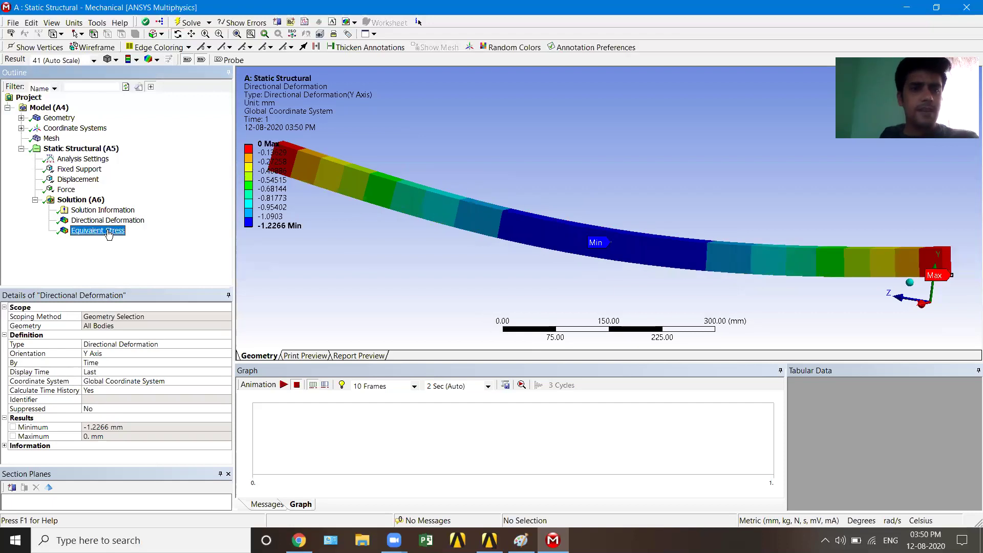
- Show mesh elements on the stress plot and orbit the beam
{"action": "left_click", "coordinate": [153, 61]}
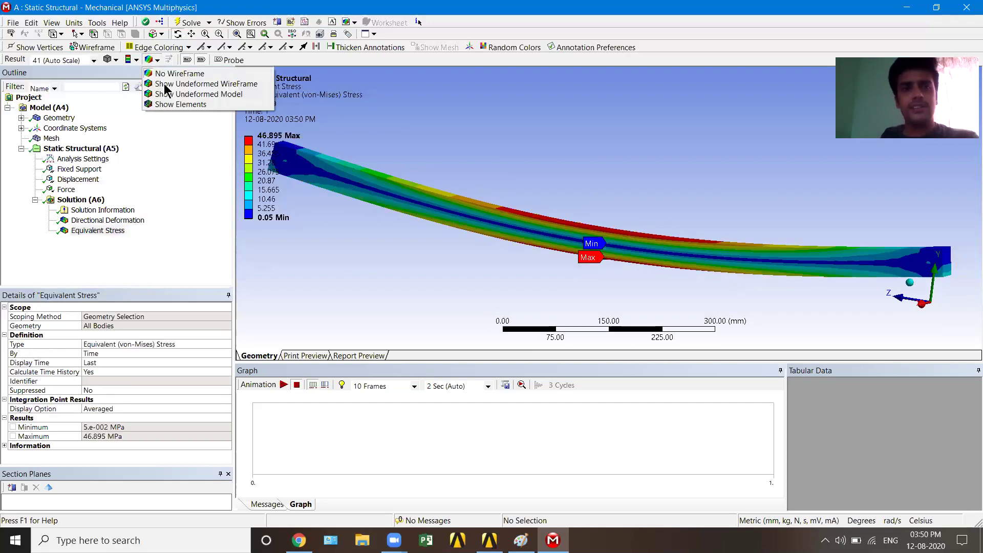
{"action": "left_click", "coordinate": [174, 105]}
{"action": "middle_click_drag", "start_coordinate": [641, 248], "coordinate": [620, 275]}
{"action": "left_click_drag", "start_coordinate": [621, 275], "coordinate": [625, 250]}
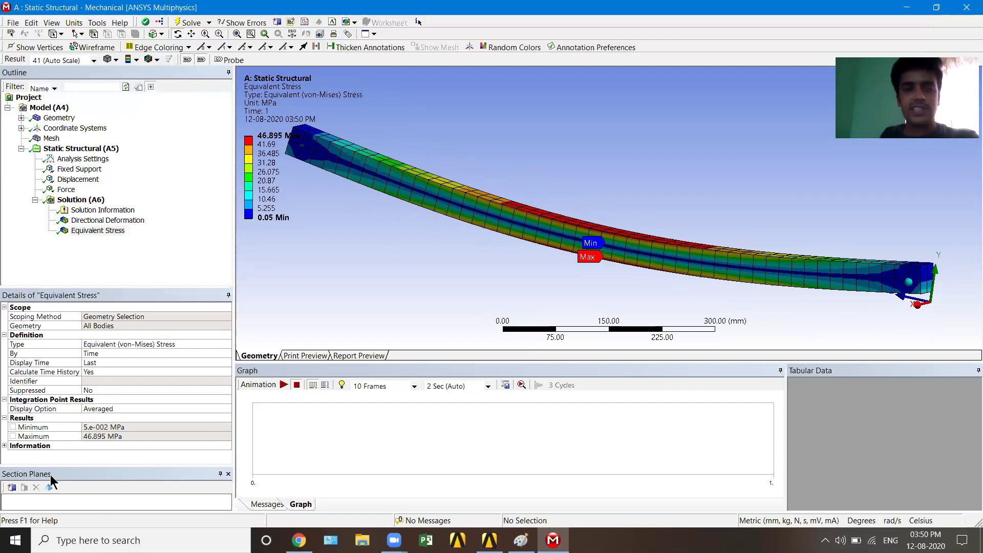
- Slice the beam with a new section plane and orbit to view the cross-section stress
{"action": "left_click", "coordinate": [11, 488]}
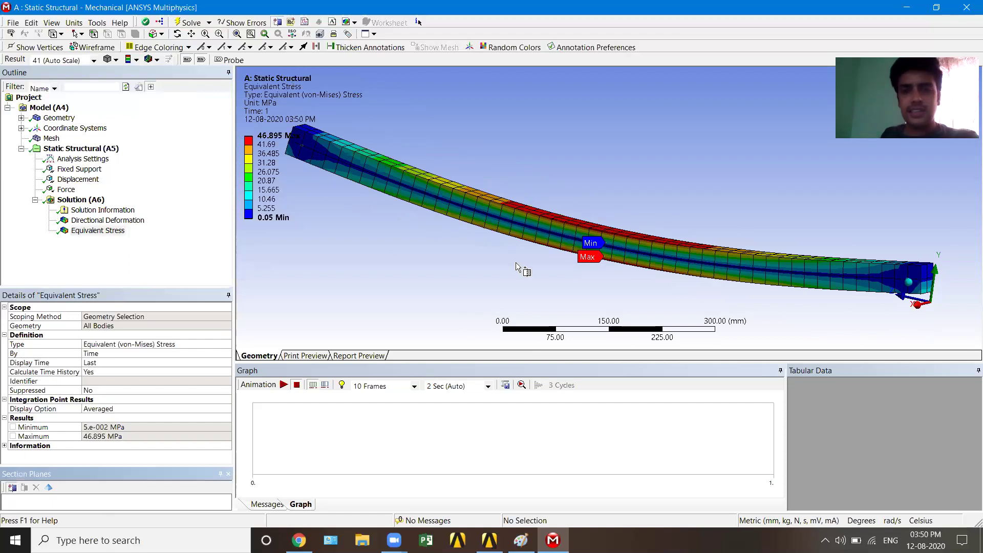
{"action": "left_click_drag", "start_coordinate": [552, 177], "coordinate": [549, 277]}
{"action": "left_click_drag", "start_coordinate": [543, 230], "coordinate": [558, 251]}
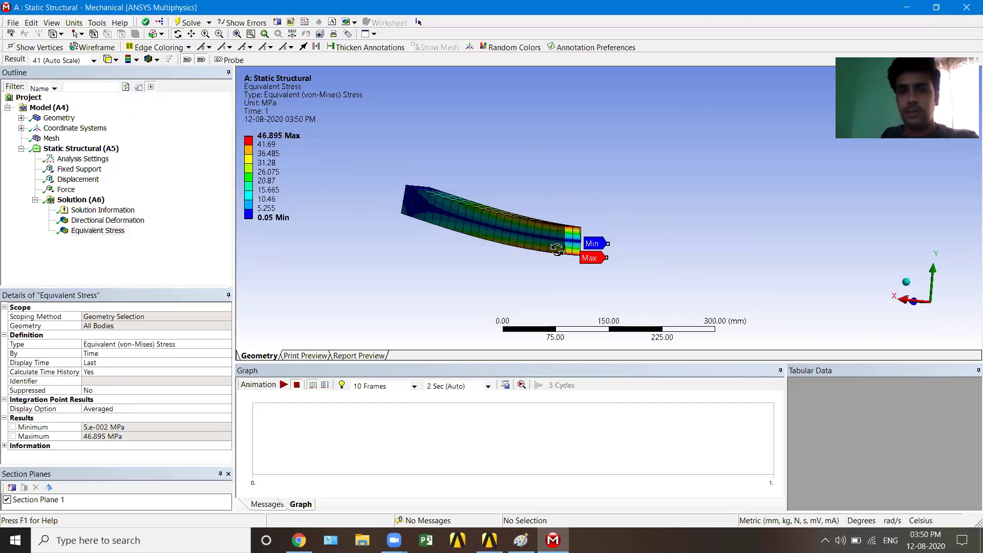
{"action": "scroll", "coordinate": [576, 242], "scroll_direction": "up", "scroll_amount": 2}
{"action": "scroll", "coordinate": [576, 242], "scroll_direction": "up", "scroll_amount": 3}
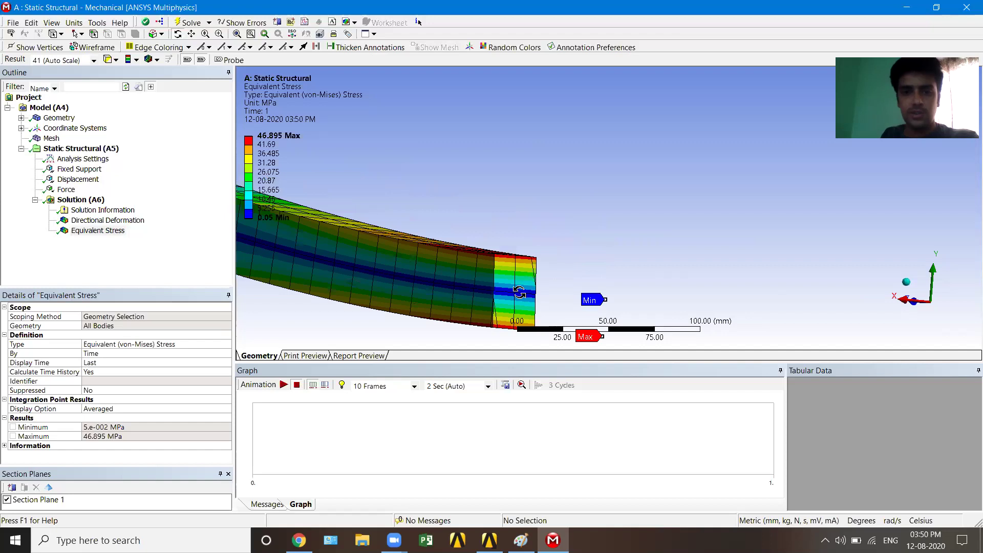
{"action": "left_click_drag", "start_coordinate": [527, 284], "coordinate": [486, 292]}
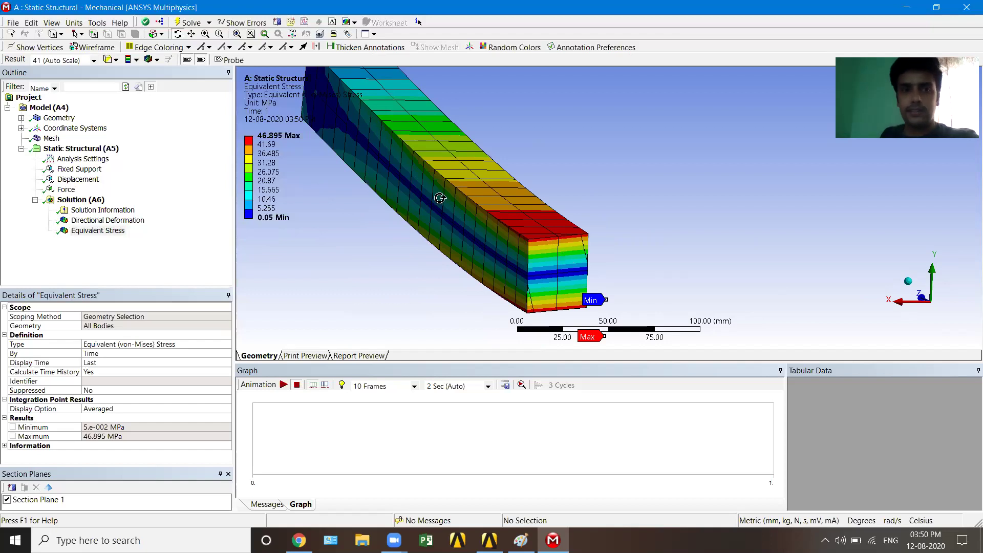
- Probe three end-face points, reading 42.139, 2.0617 and 0.79652 MPa, then zoom out
{"action": "left_click", "coordinate": [229, 60]}
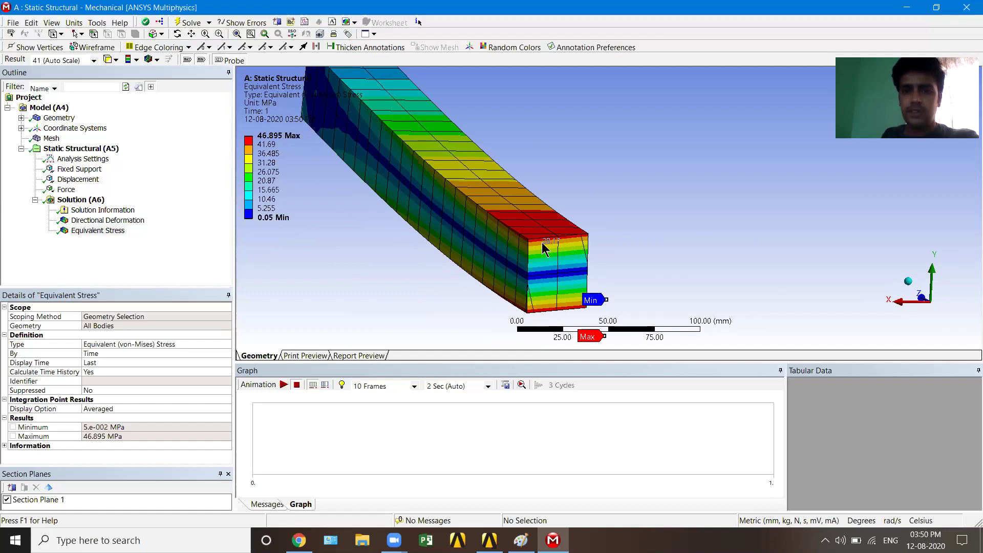
{"action": "scroll", "coordinate": [543, 247], "scroll_direction": "up", "scroll_amount": 3}
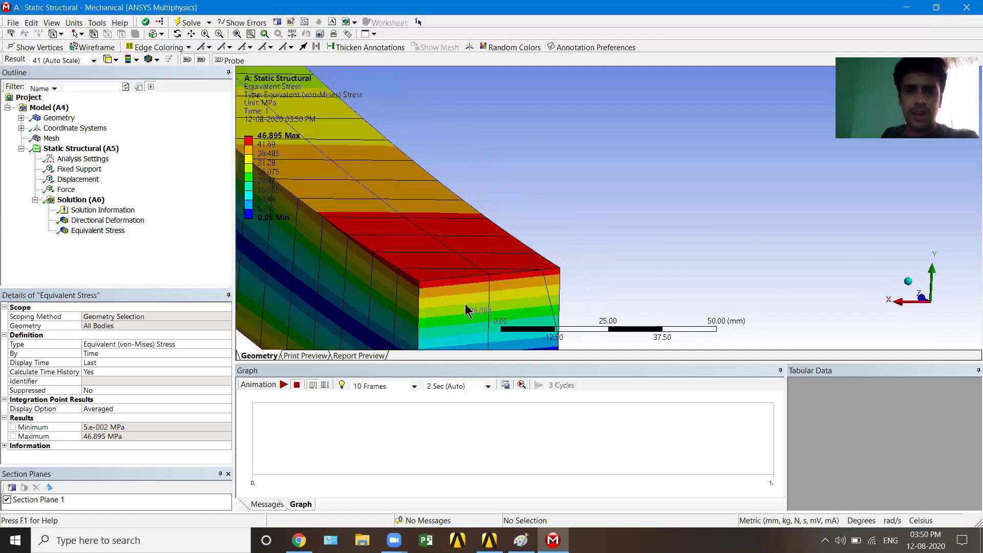
{"action": "left_click", "coordinate": [443, 286]}
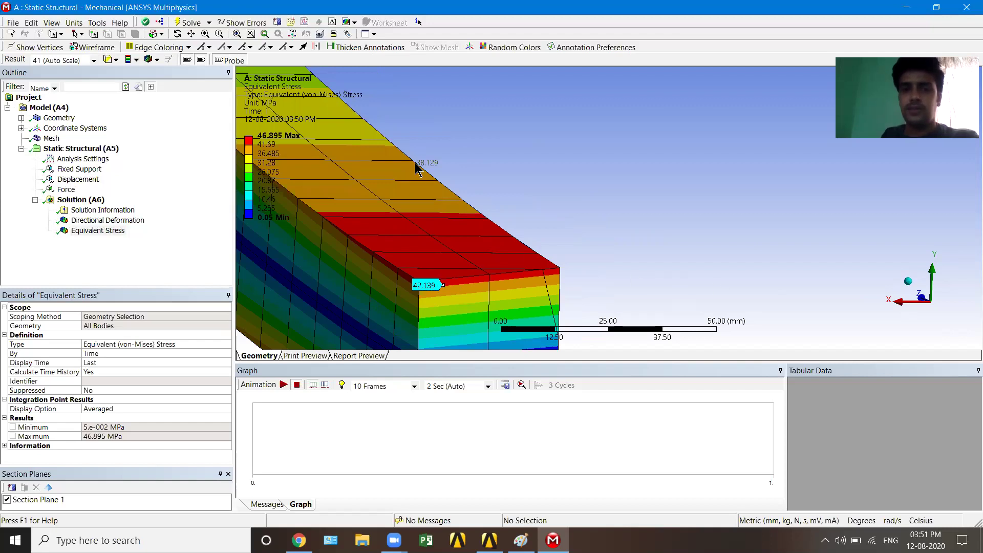
{"action": "middle_click_drag", "start_coordinate": [476, 335], "coordinate": [436, 316]}
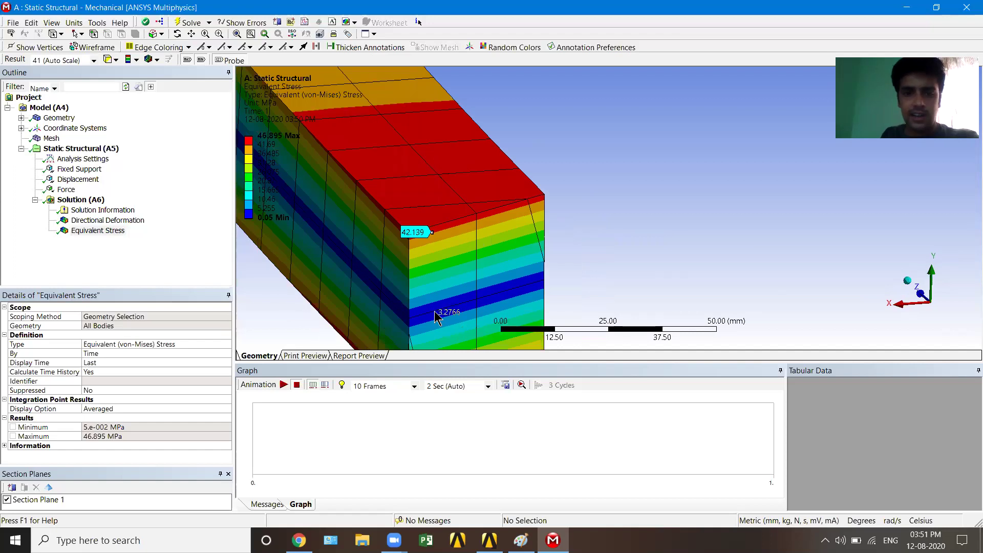
{"action": "left_click", "coordinate": [437, 312]}
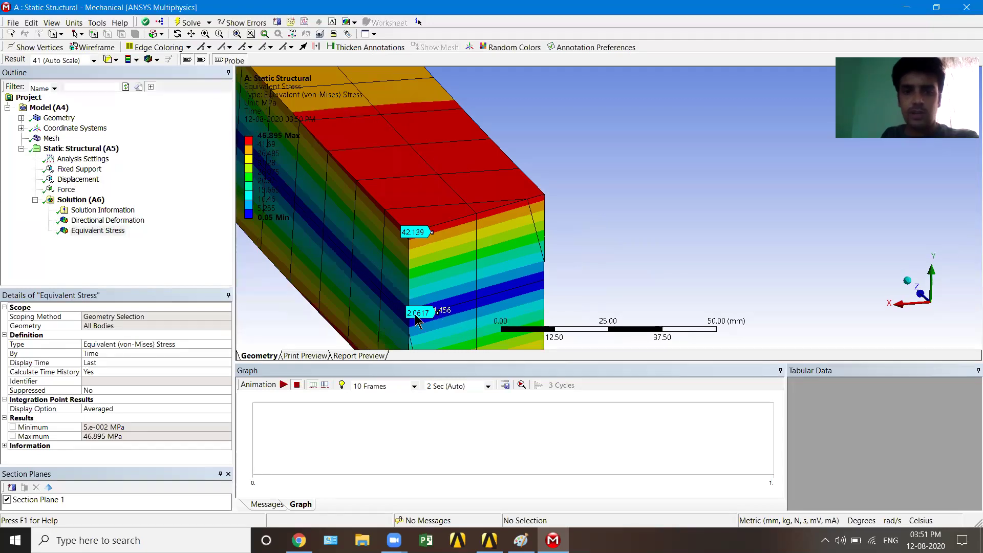
{"action": "left_click", "coordinate": [395, 309]}
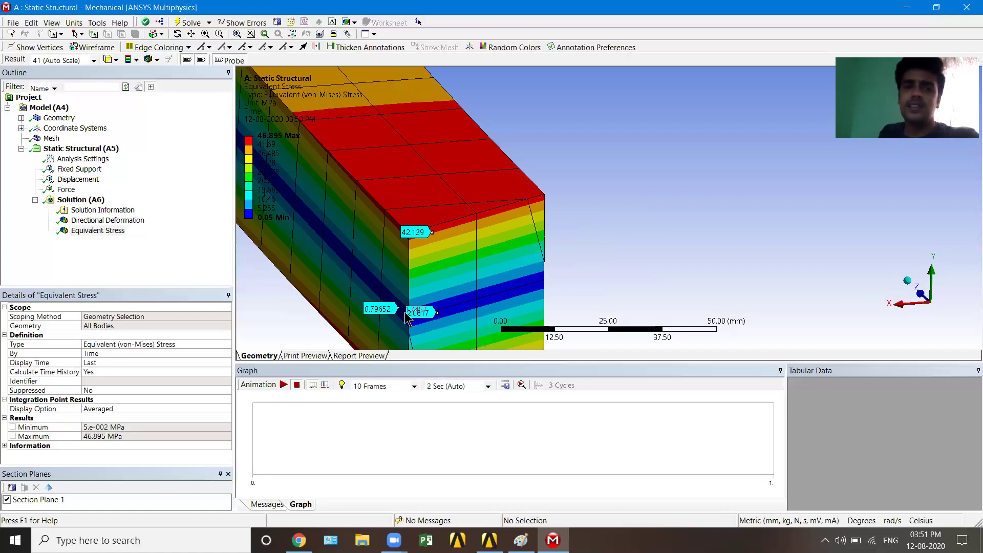
{"action": "scroll", "coordinate": [440, 266], "scroll_direction": "down", "scroll_amount": 5}
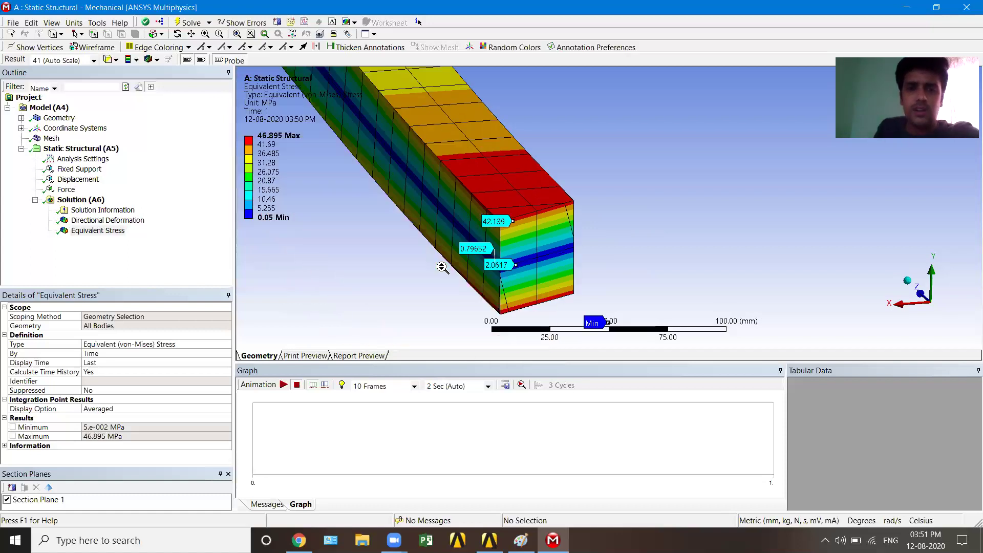
{"action": "scroll", "coordinate": [475, 247], "scroll_direction": "down", "scroll_amount": 6}
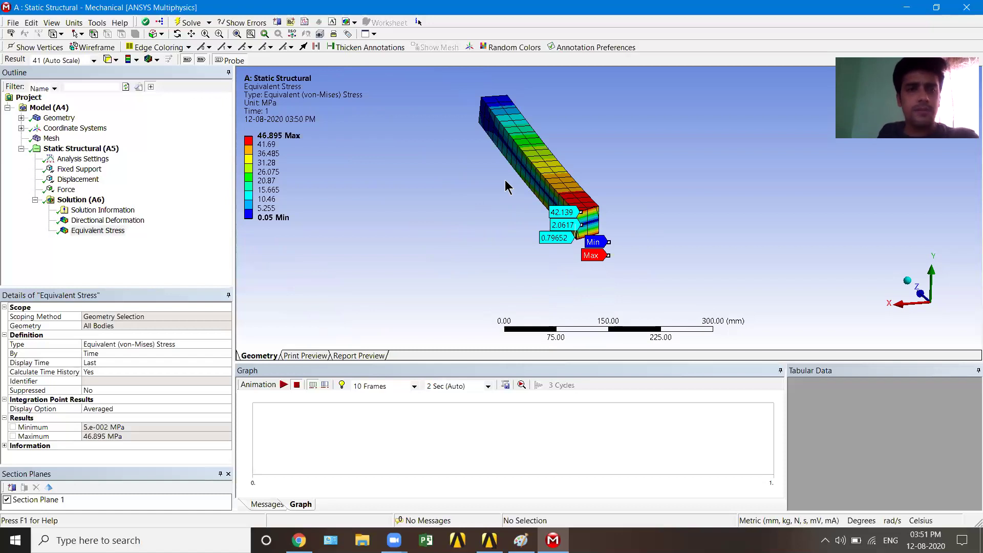
- Add Construction Geometry to the Model and insert a new Path under it
{"action": "left_click", "coordinate": [62, 128]}
{"action": "right_click", "coordinate": [53, 129]}
{"action": "left_click", "coordinate": [54, 108]}
{"action": "right_click", "coordinate": [53, 108]}
{"action": "mouse_move", "coordinate": [83, 115]}
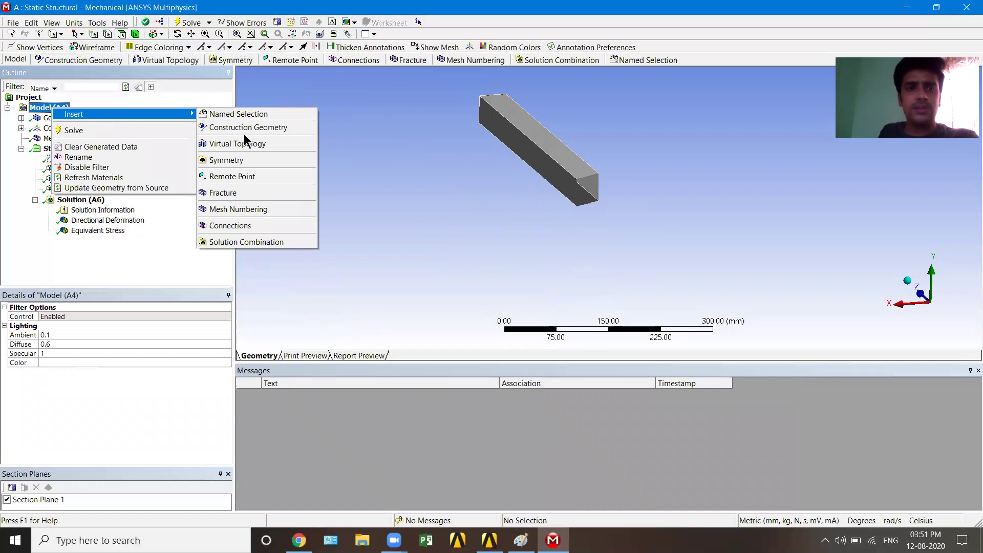
{"action": "left_click", "coordinate": [245, 128]}
{"action": "left_click", "coordinate": [100, 130]}
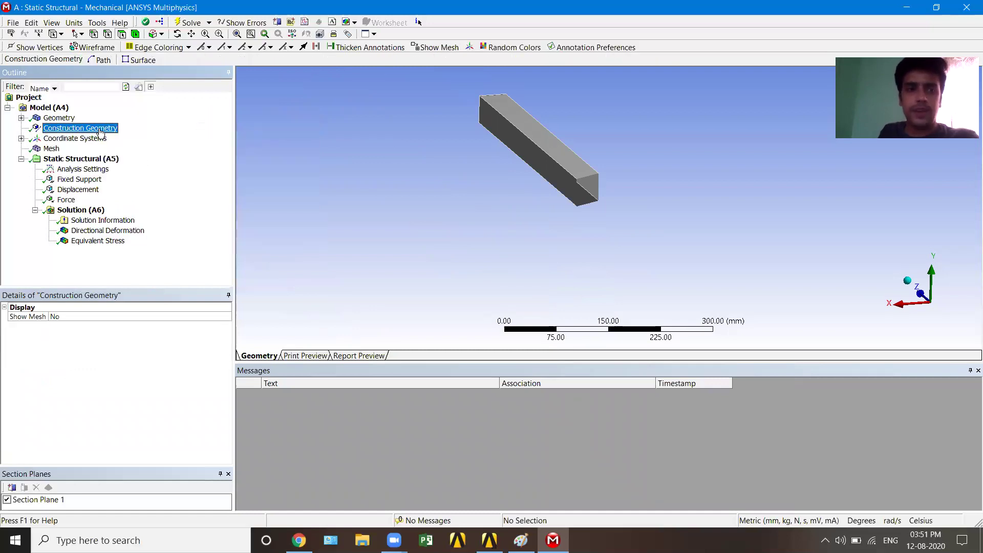
{"action": "right_click", "coordinate": [101, 130]}
{"action": "mouse_move", "coordinate": [148, 136]}
{"action": "left_click", "coordinate": [192, 138]}
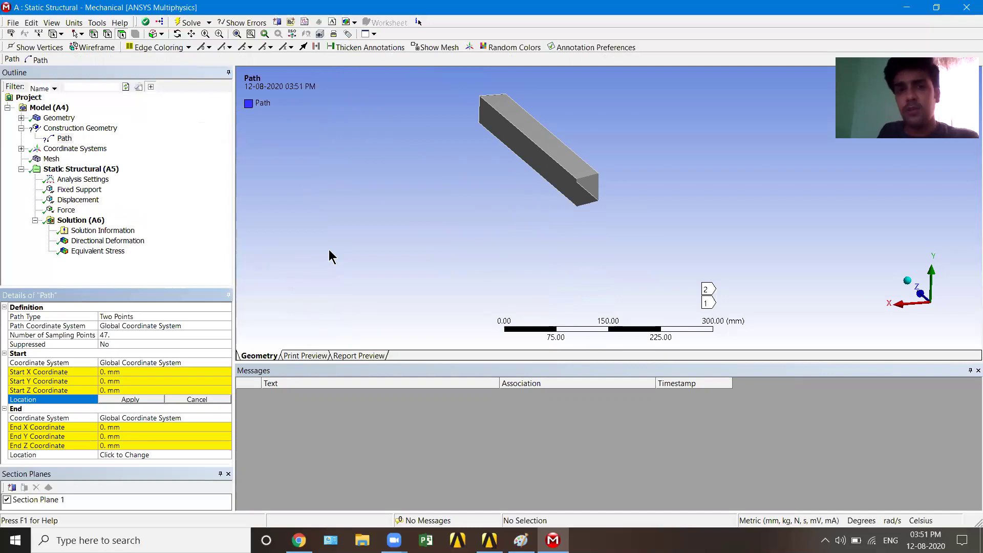
- With Section Plane 1 off, set the path start and end on opposite beam end edges
{"action": "left_click", "coordinate": [8, 499]}
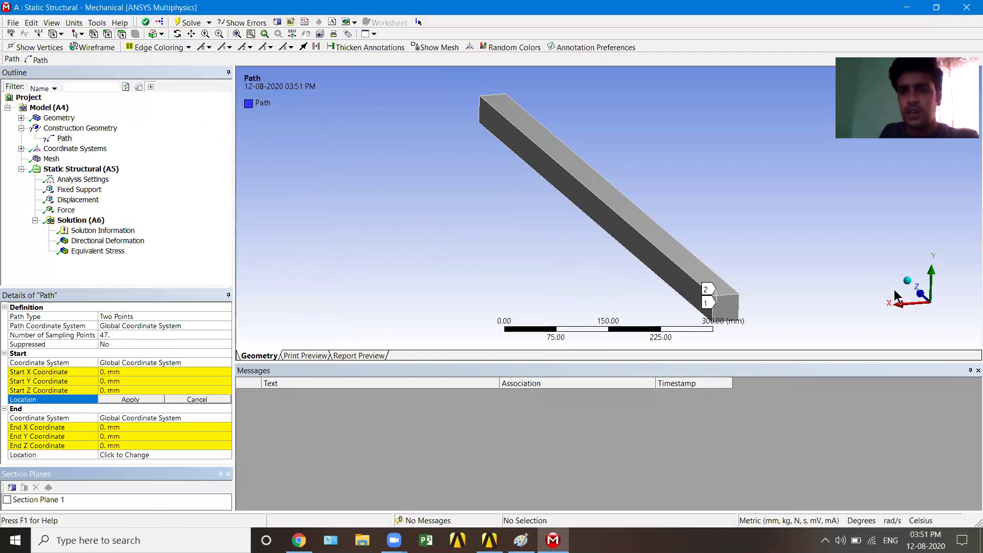
{"action": "left_click", "coordinate": [907, 280]}
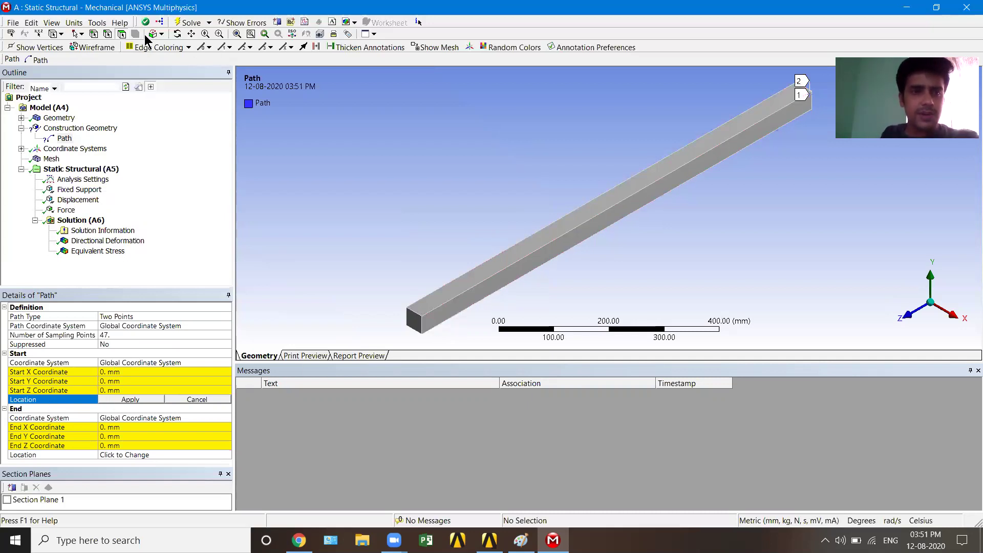
{"action": "left_click", "coordinate": [415, 314]}
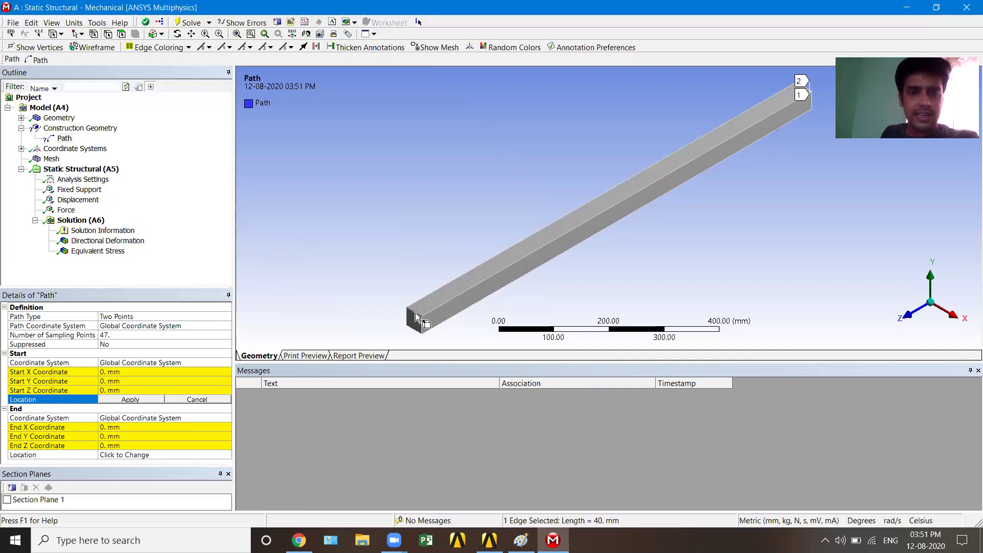
{"action": "left_click", "coordinate": [141, 401]}
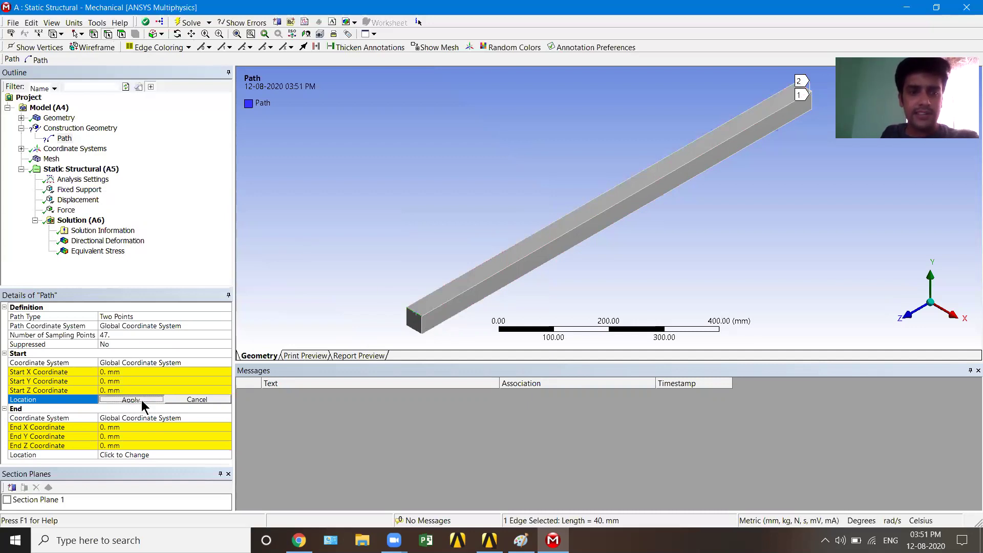
{"action": "left_click", "coordinate": [805, 88]}
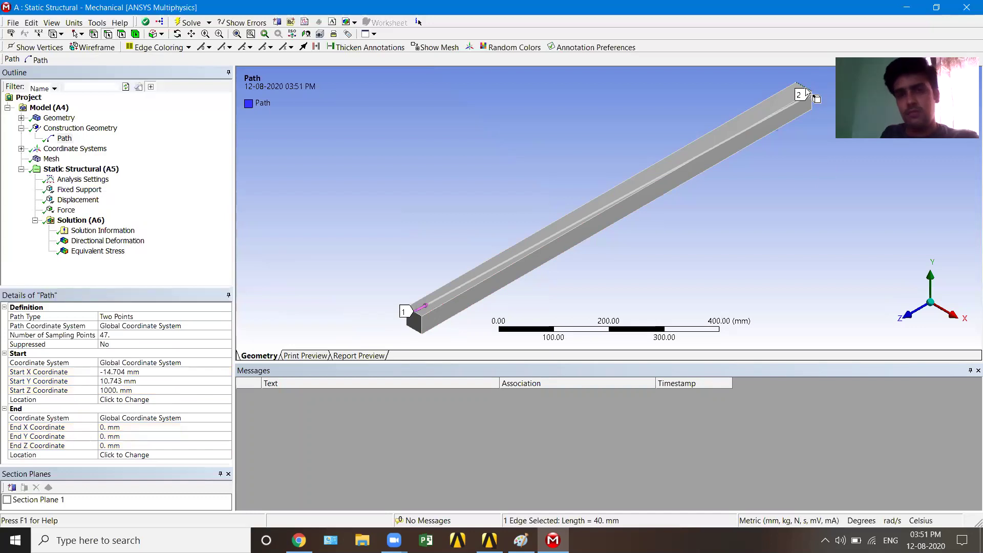
{"action": "left_click", "coordinate": [806, 88]}
{"action": "left_click", "coordinate": [131, 455]}
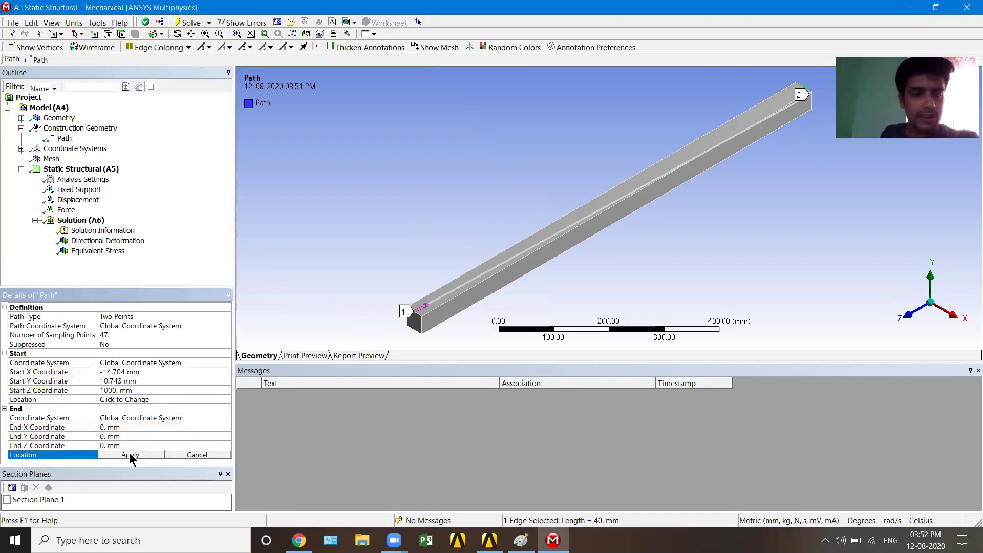
{"action": "left_click", "coordinate": [128, 455]}
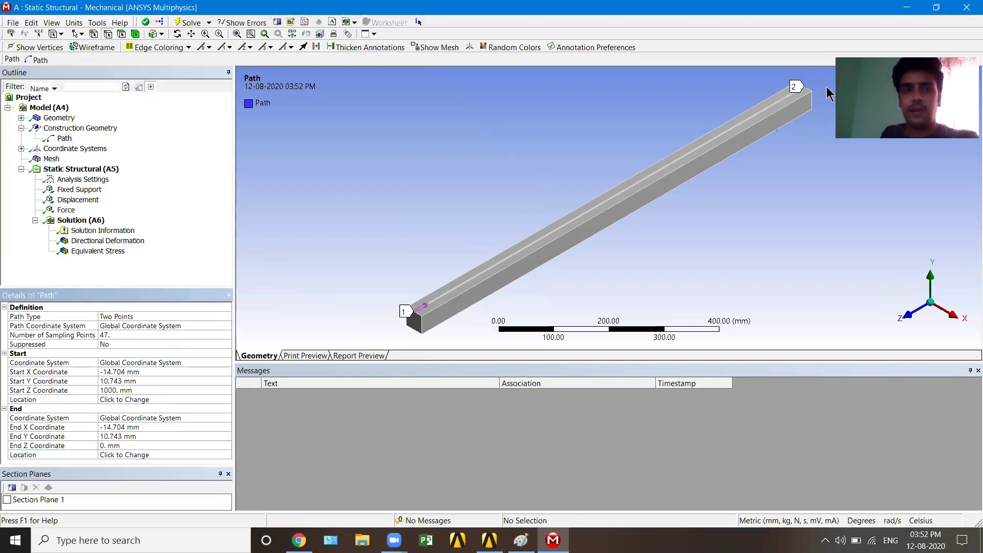
- Insert an Equivalent (von-Mises) stress result under Solution, scoped to Path
{"action": "right_click", "coordinate": [86, 224]}
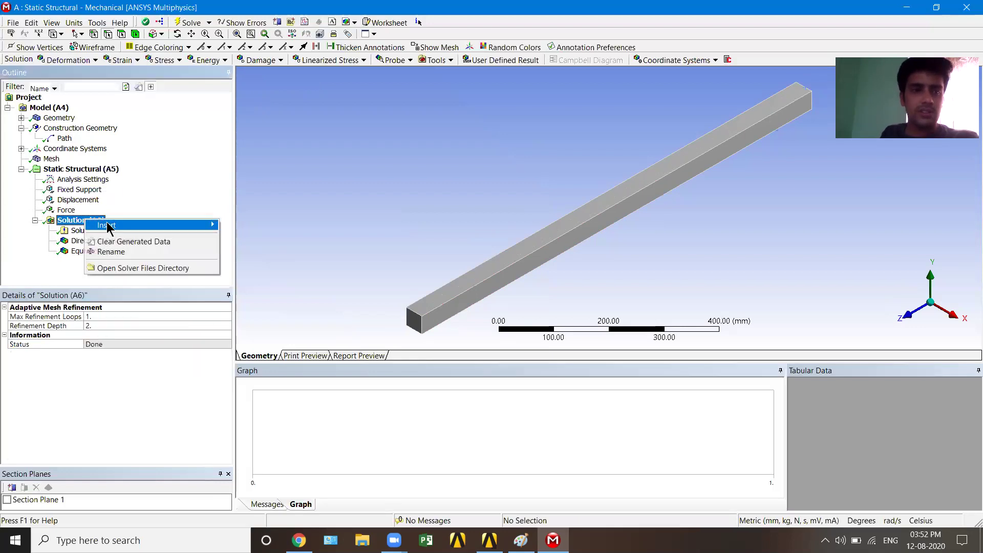
{"action": "mouse_move", "coordinate": [107, 225]}
{"action": "mouse_move", "coordinate": [263, 256]}
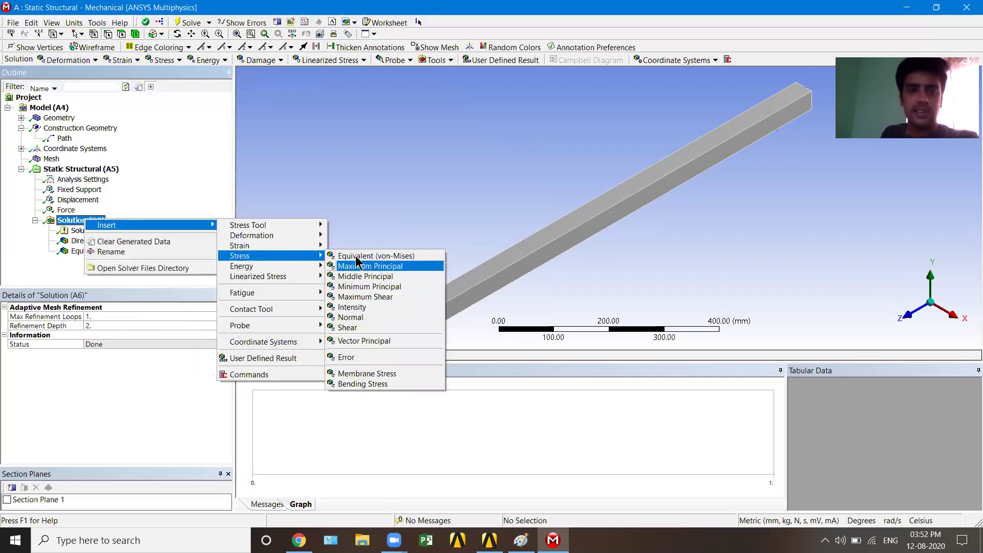
{"action": "left_click", "coordinate": [357, 256]}
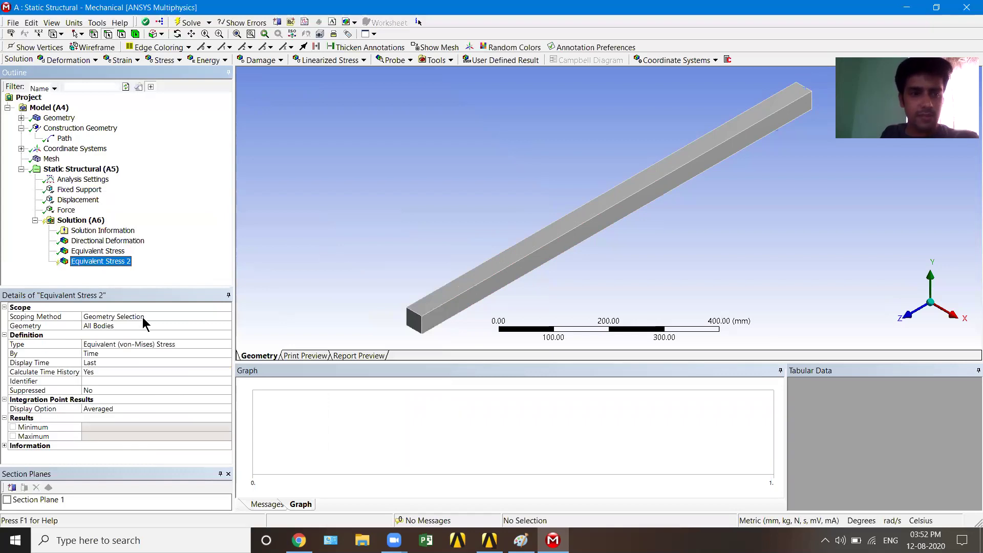
{"action": "left_click", "coordinate": [142, 317]}
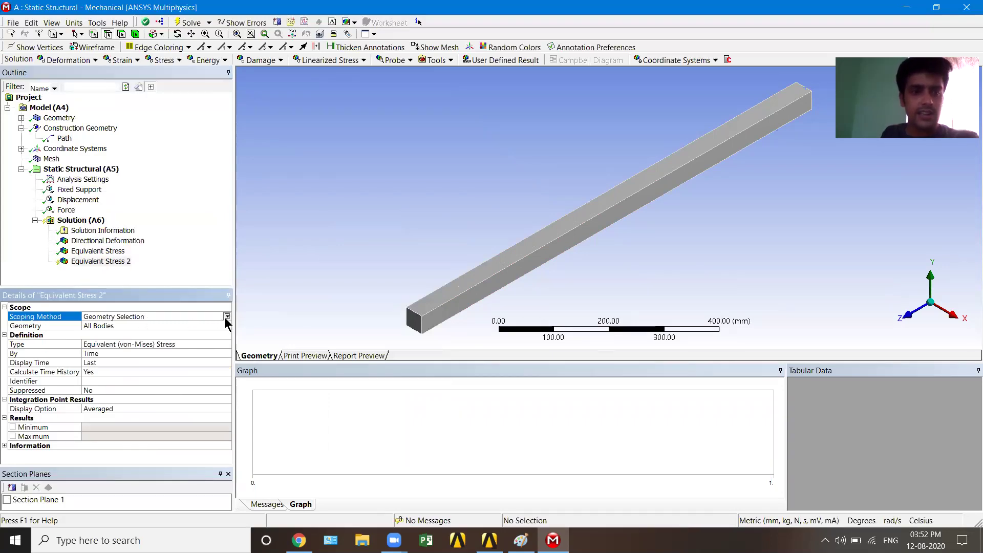
{"action": "left_click", "coordinate": [227, 317]}
{"action": "left_click", "coordinate": [139, 340]}
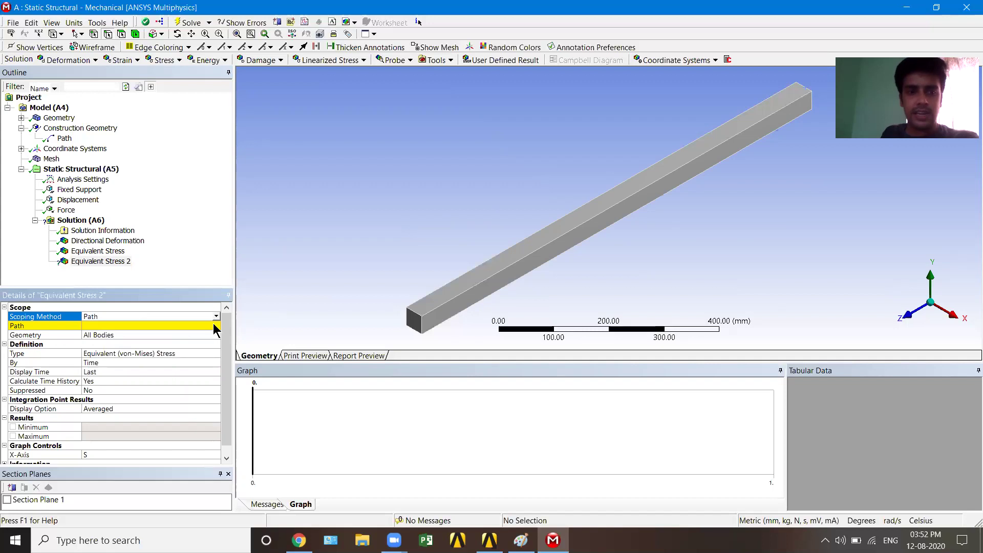
{"action": "left_click", "coordinate": [216, 326]}
{"action": "left_click", "coordinate": [123, 344]}
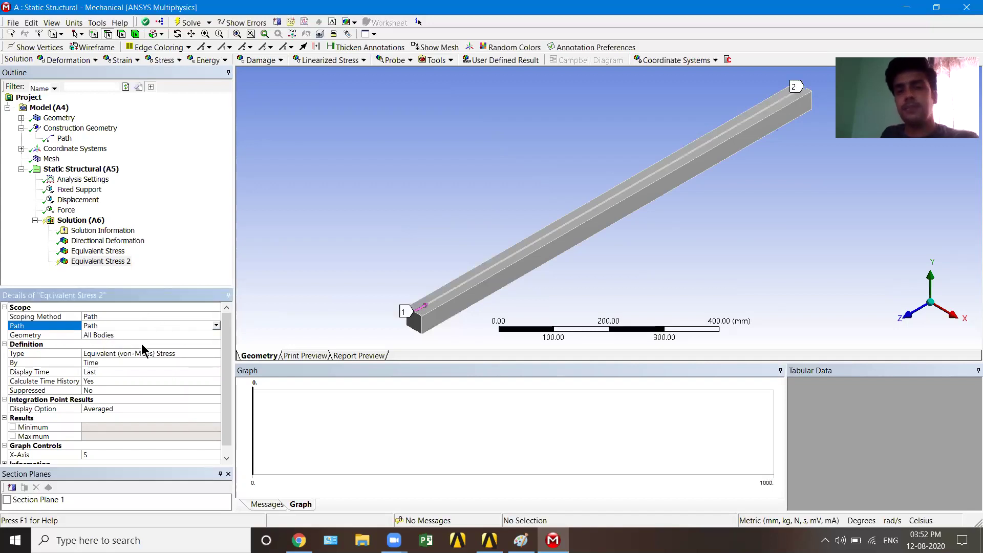
- Evaluate all results, giving path stress peaking at 46.845 MPa, and view it from the side
{"action": "right_click", "coordinate": [86, 263]}
{"action": "left_click", "coordinate": [103, 287]}
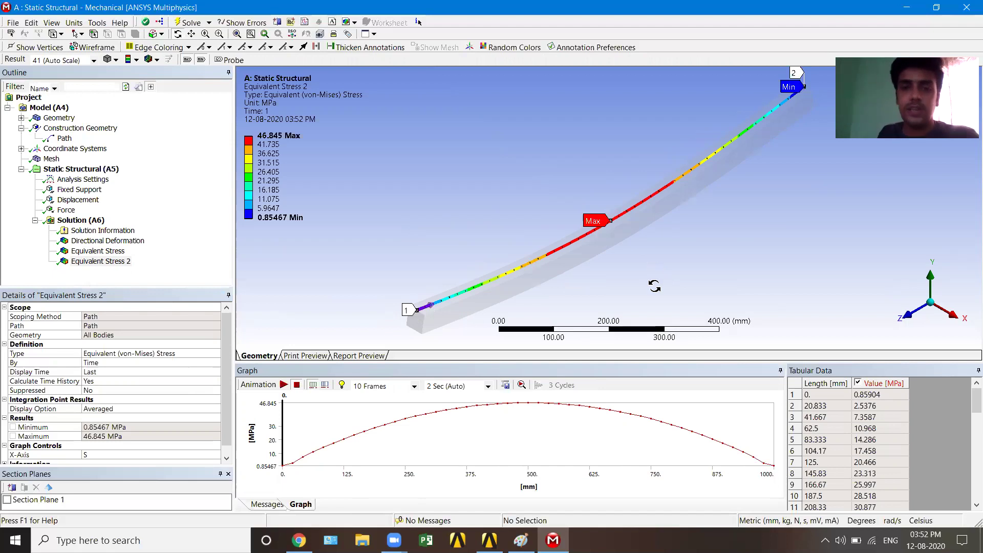
{"action": "left_click_drag", "start_coordinate": [583, 245], "coordinate": [581, 221]}
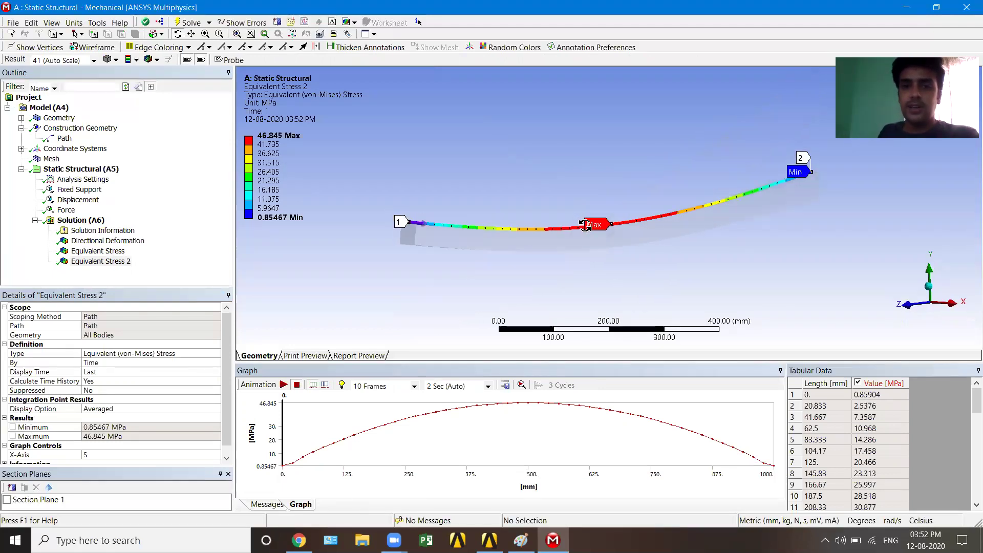